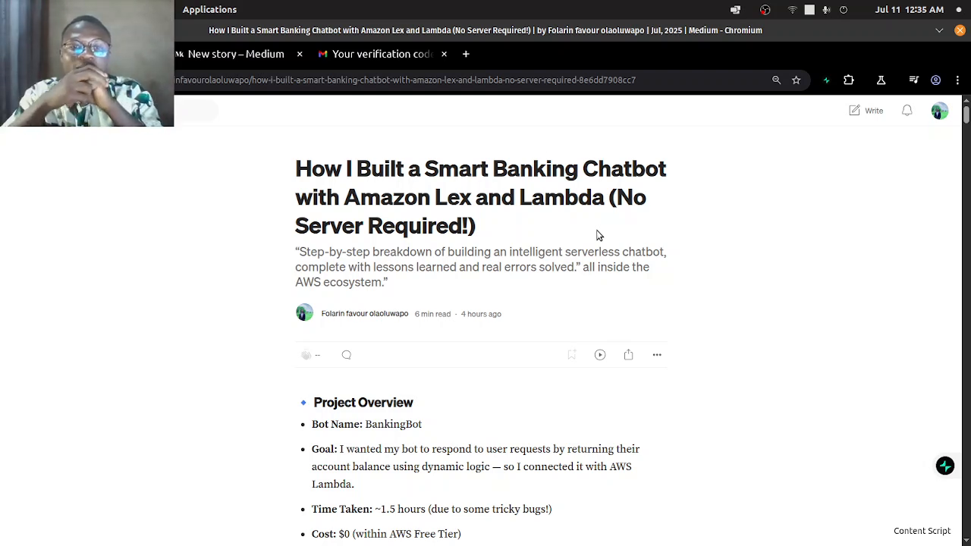
- Read the article's title, project overview, architecture diagram and key AWS concepts, highlighting the Amazon Lex line
drag(344, 201, 478, 216)
click(560, 196)
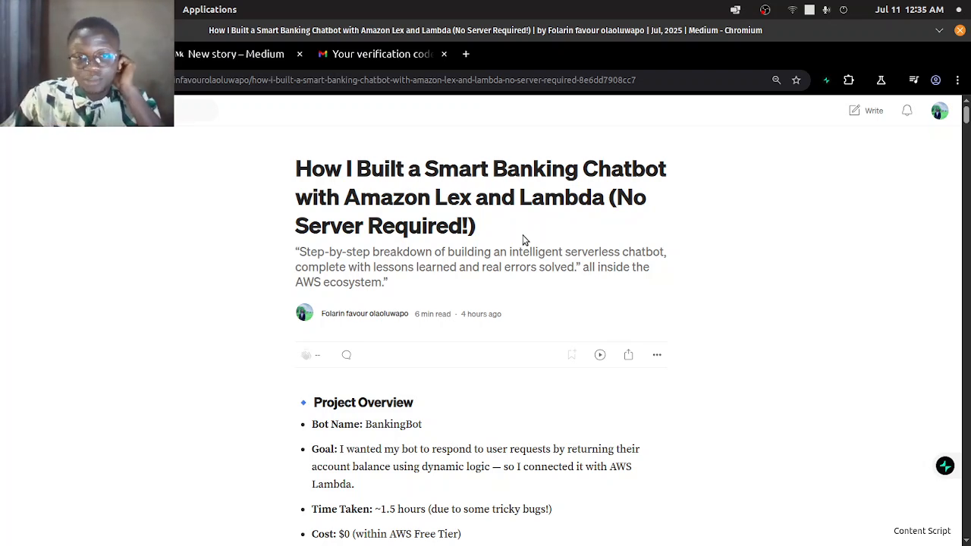
scroll(479, 313, down, 2)
scroll(483, 300, down, 2)
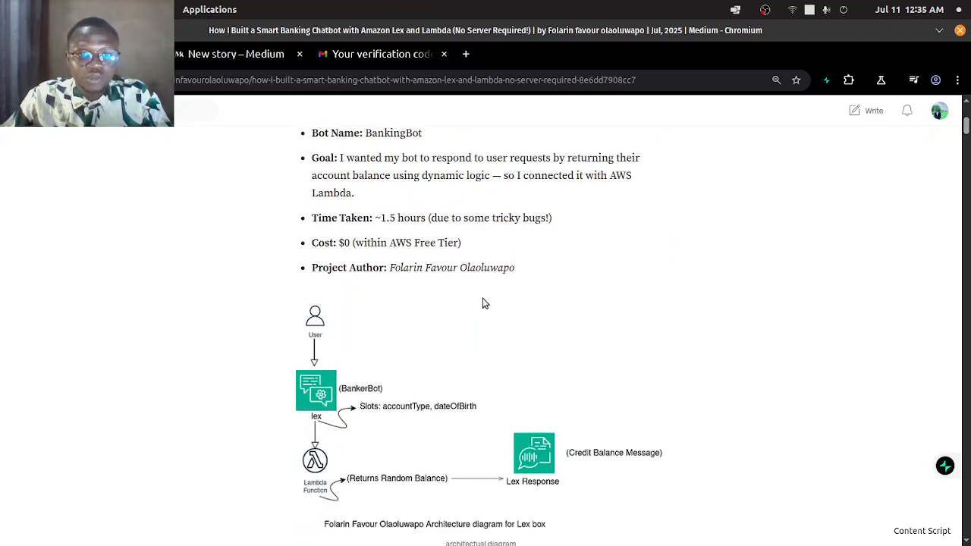
scroll(520, 283, down, 2)
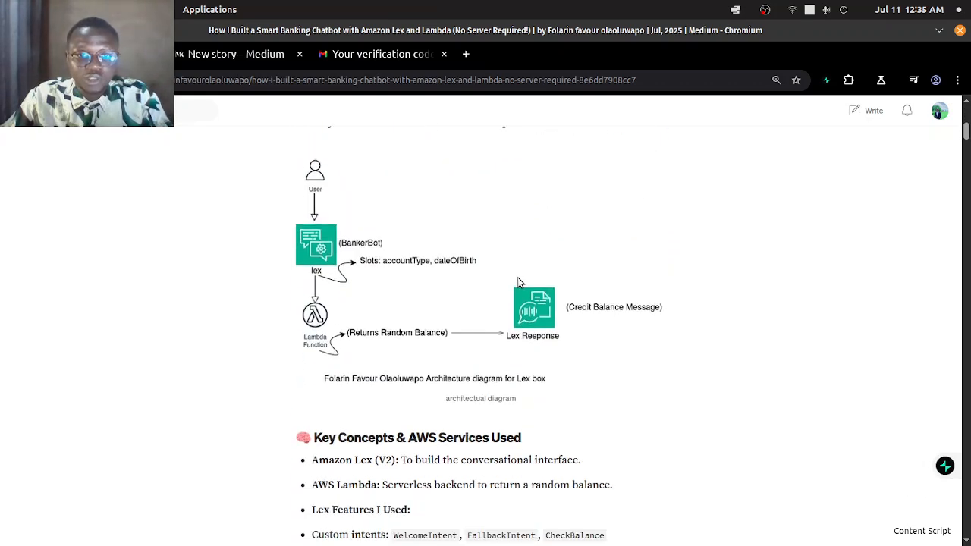
scroll(520, 283, down, 1)
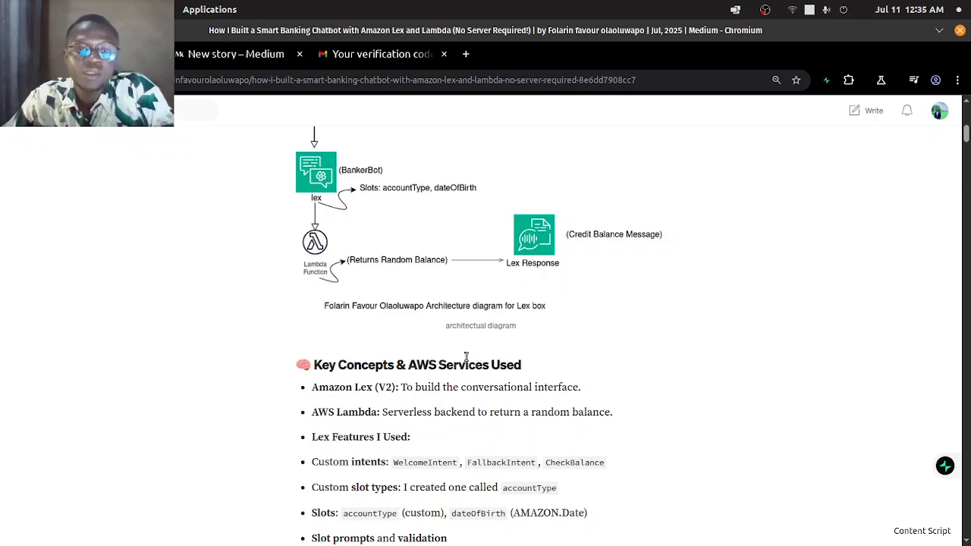
scroll(465, 361, down, 5)
scroll(613, 306, up, 2)
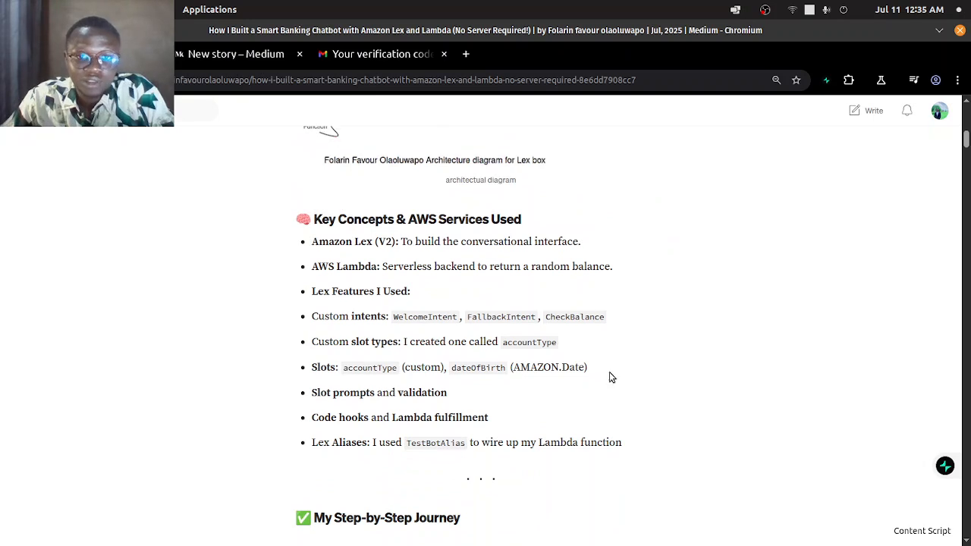
drag(650, 456, 299, 254)
click(704, 349)
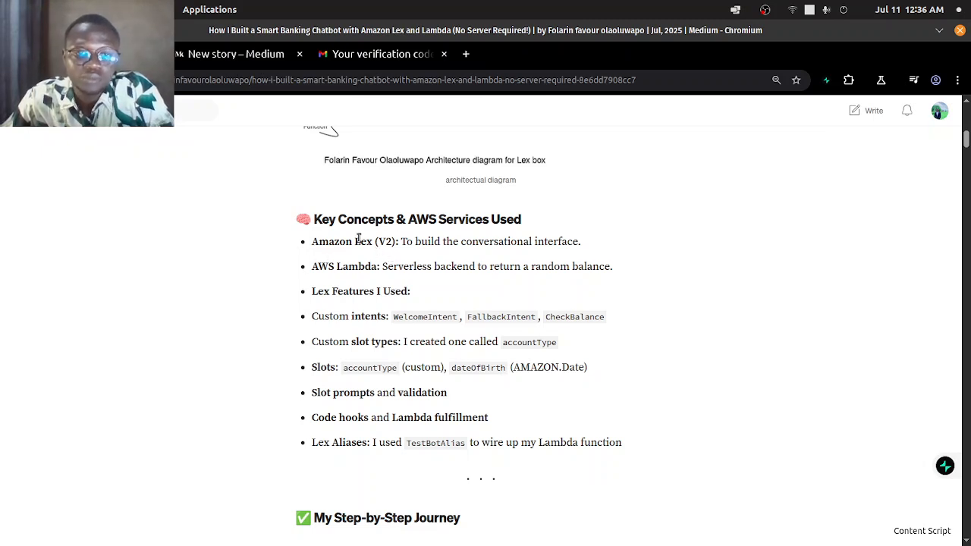
drag(312, 242, 554, 243)
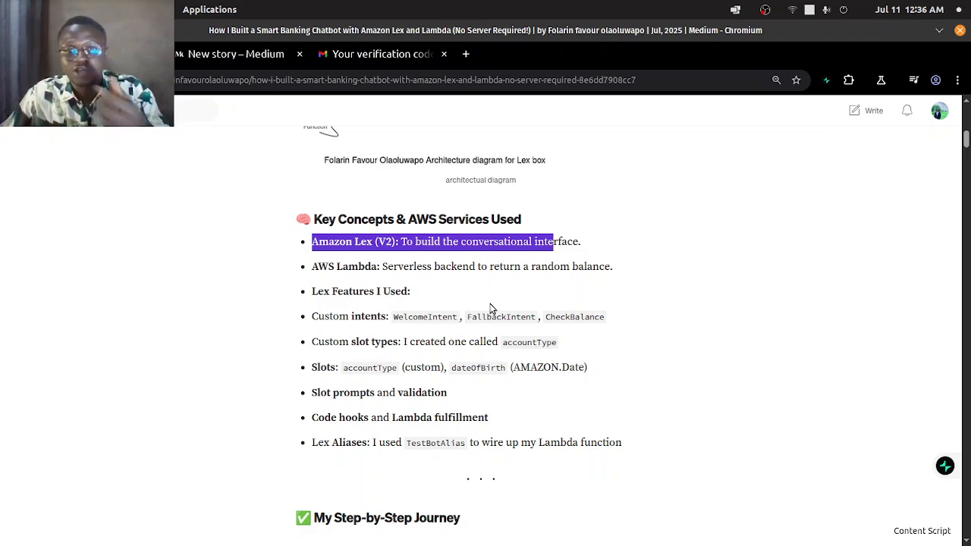
- Scroll through the rest of the article's step-by-step journey down to the reflections section
scroll(559, 278, down, 10)
scroll(557, 275, down, 15)
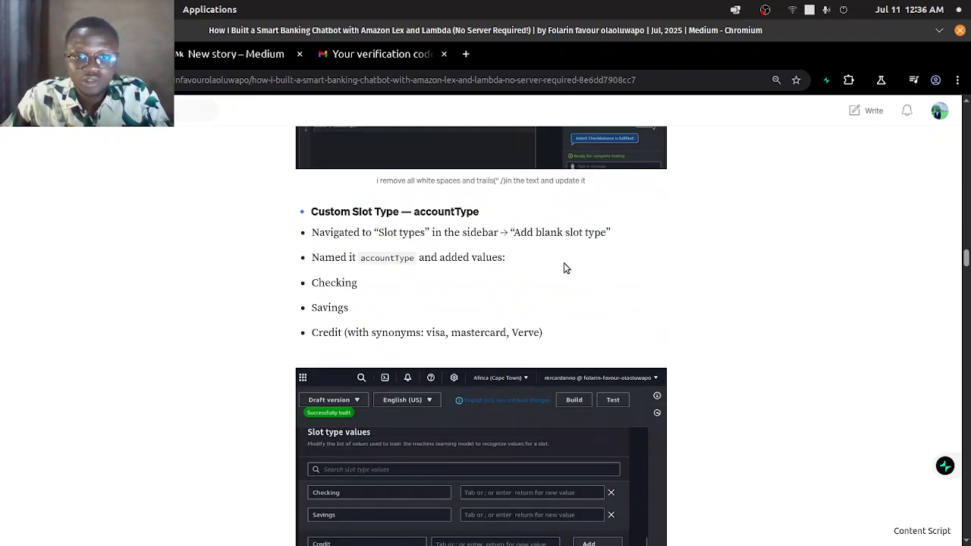
scroll(565, 270, down, 15)
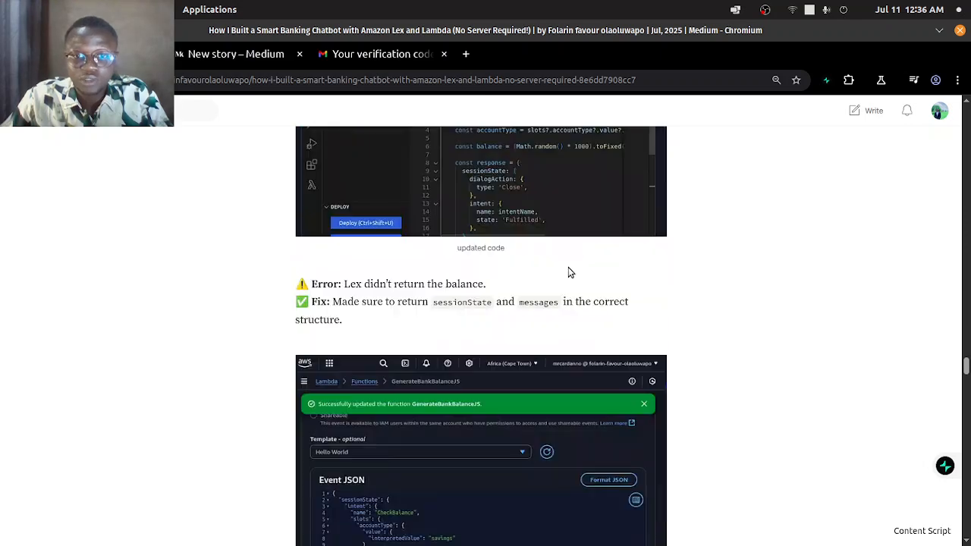
scroll(569, 269, down, 15)
scroll(569, 266, down, 15)
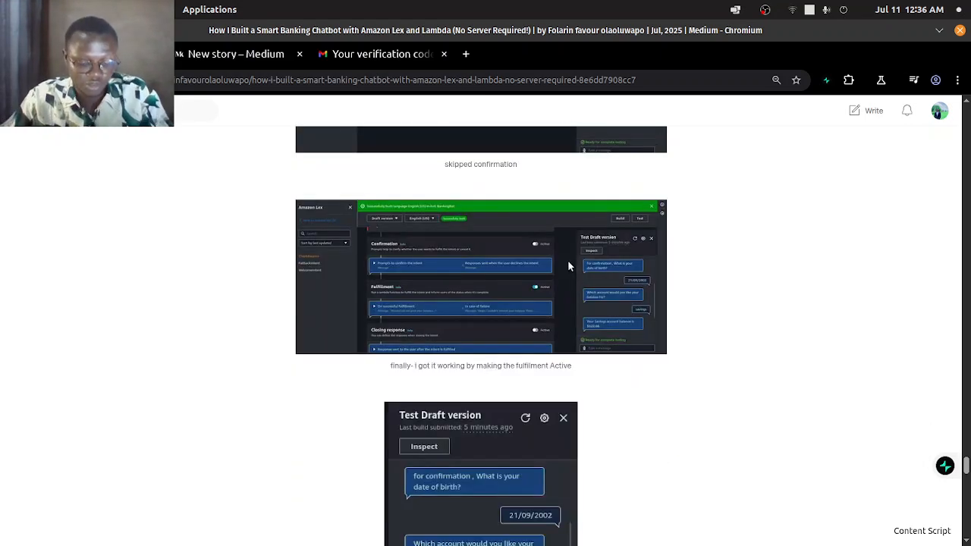
scroll(569, 261, down, 10)
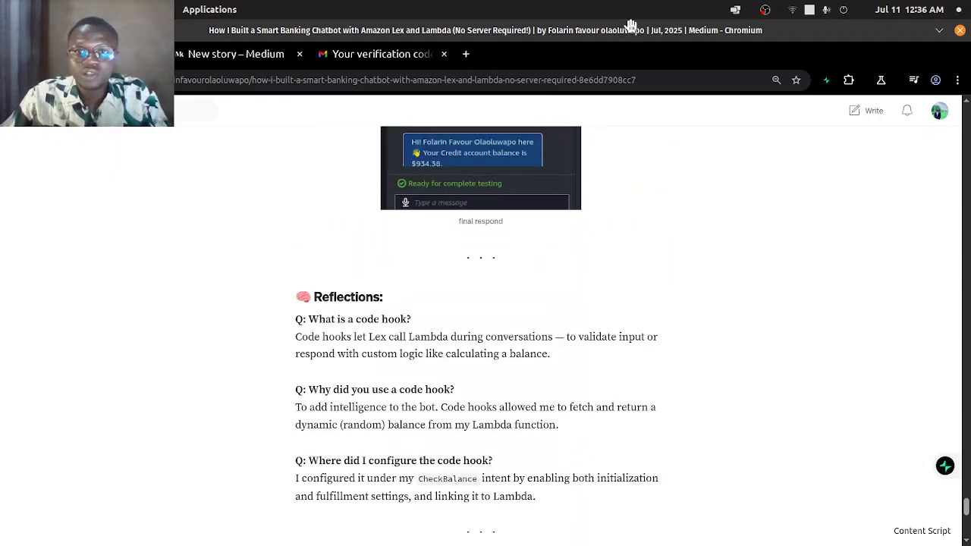
- Switch to the Amazon Lex console window, maximize it, and review the TransferFunds intent's conversation flow and details
double_click(635, 32)
click(939, 43)
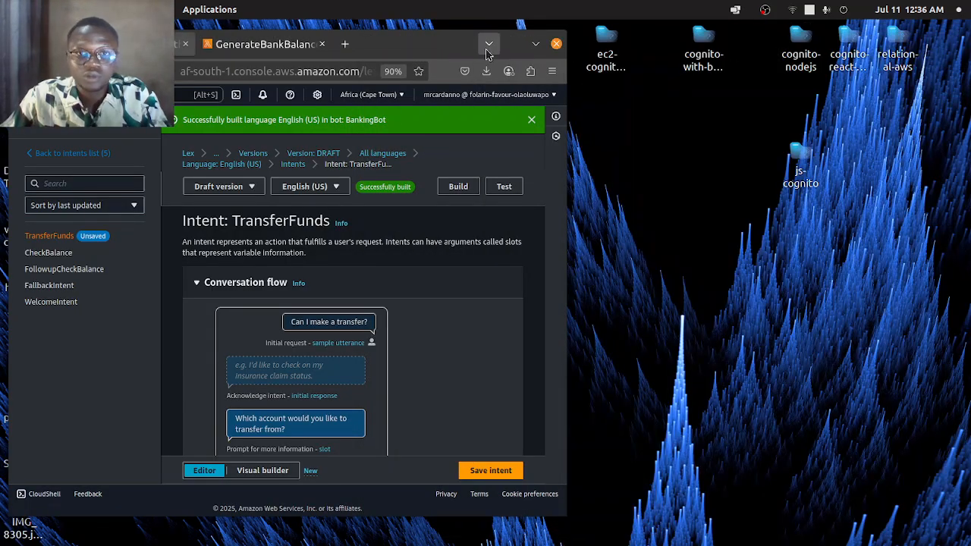
double_click(412, 46)
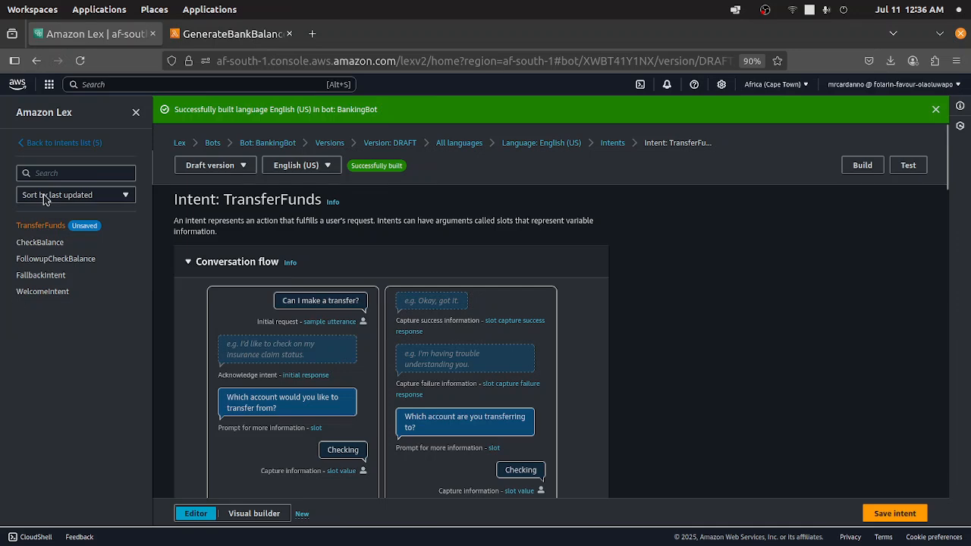
scroll(473, 232, down, 3)
scroll(472, 293, up, 2)
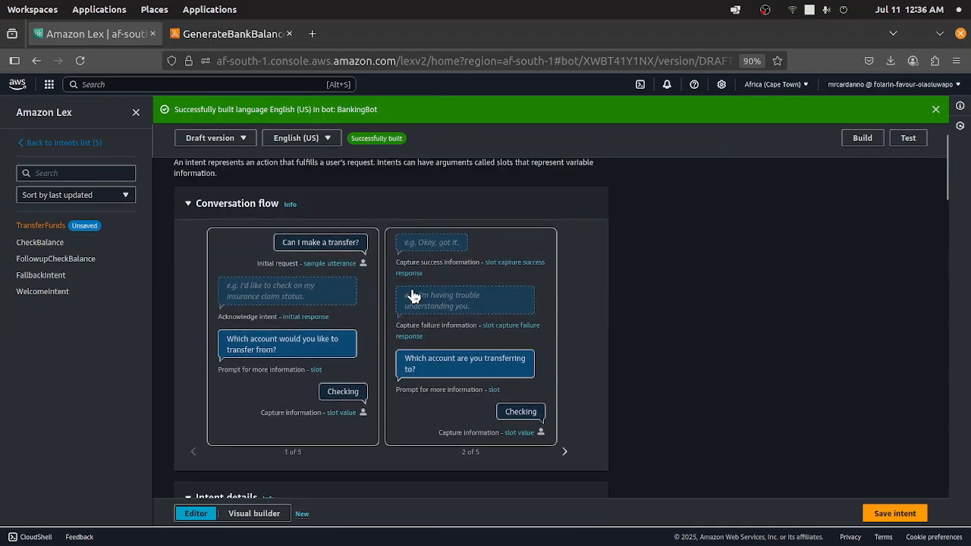
scroll(596, 336, down, 3)
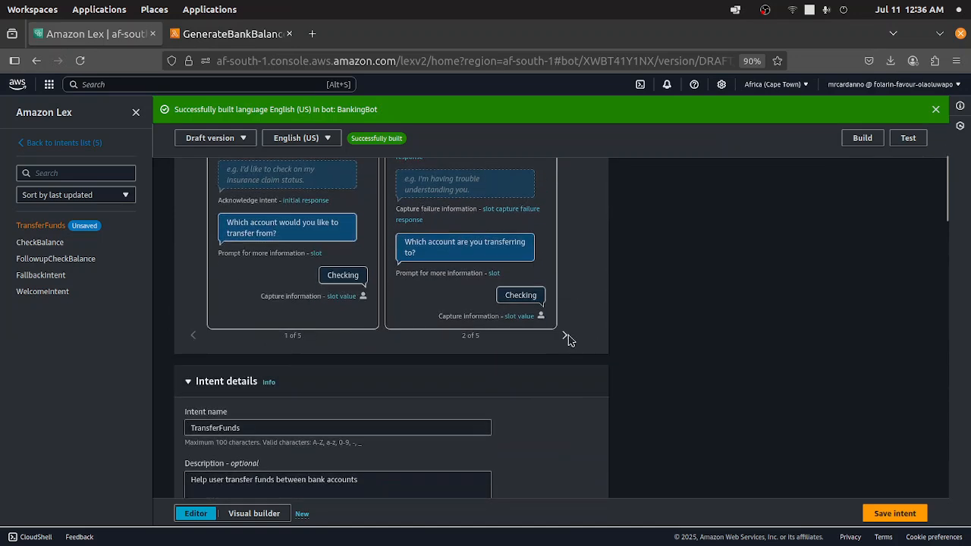
scroll(361, 414, down, 1)
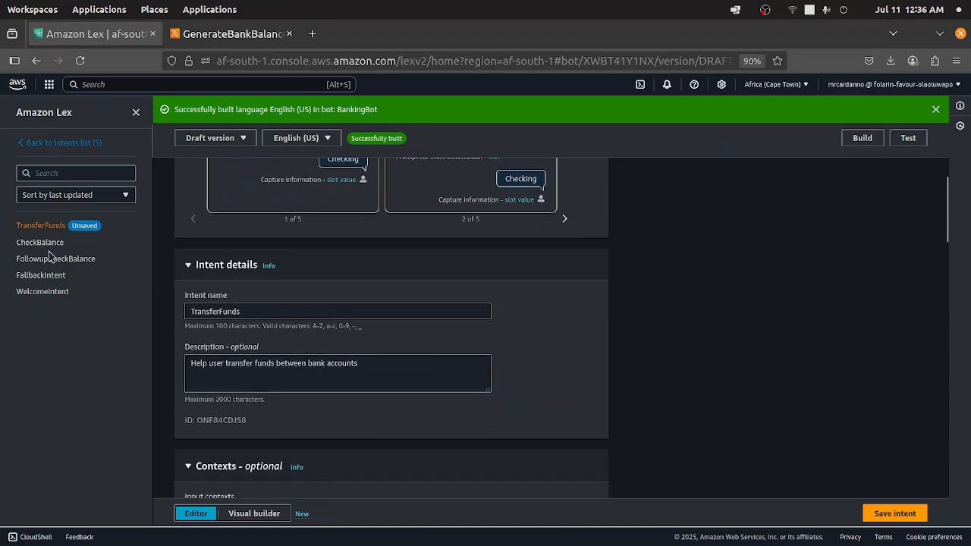
scroll(308, 237, up, 3)
scroll(307, 237, up, 1)
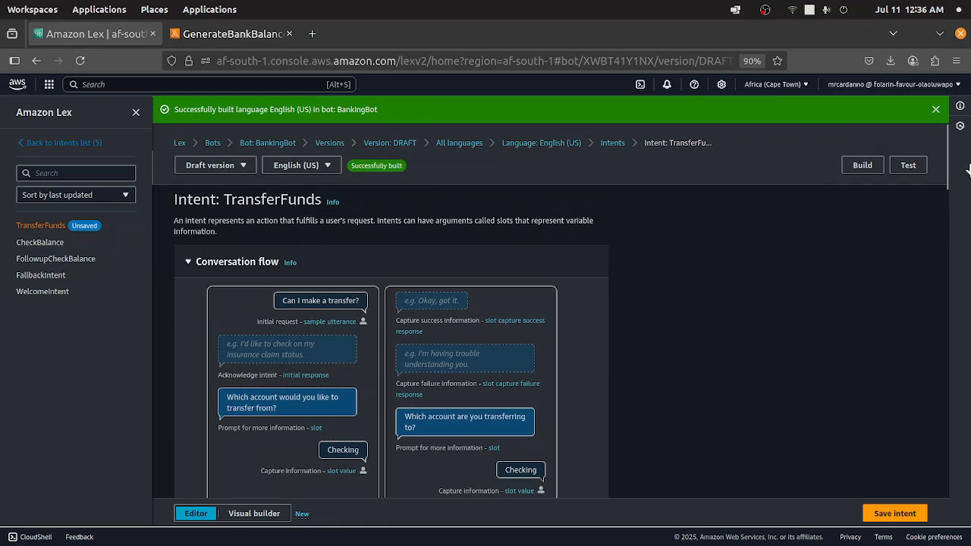
- Open the test panel, build the bot's English (US) language, and close the test panel
click(908, 166)
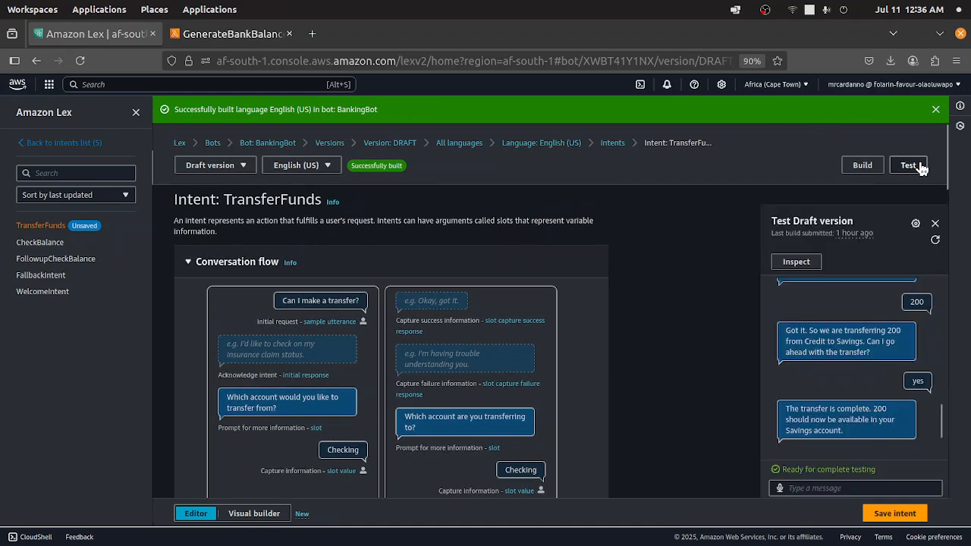
click(863, 166)
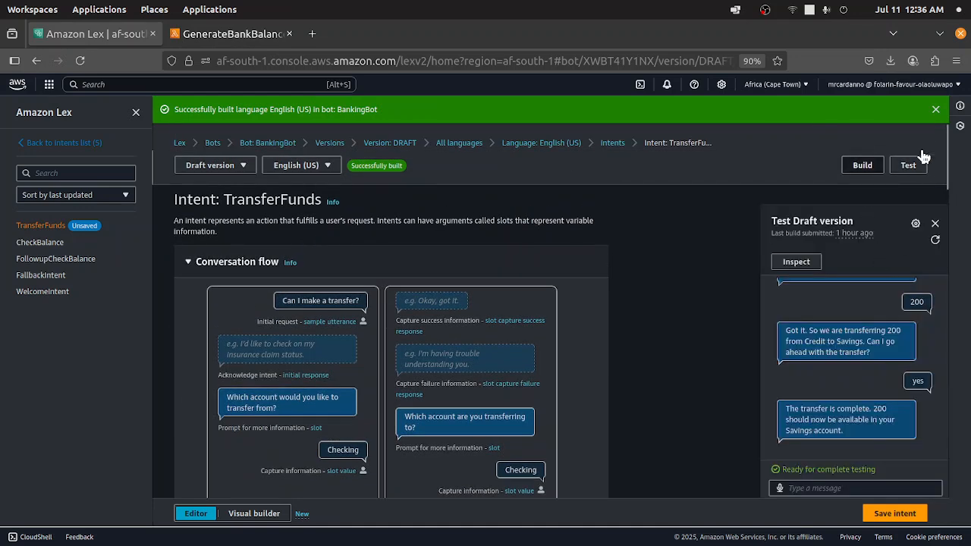
click(936, 226)
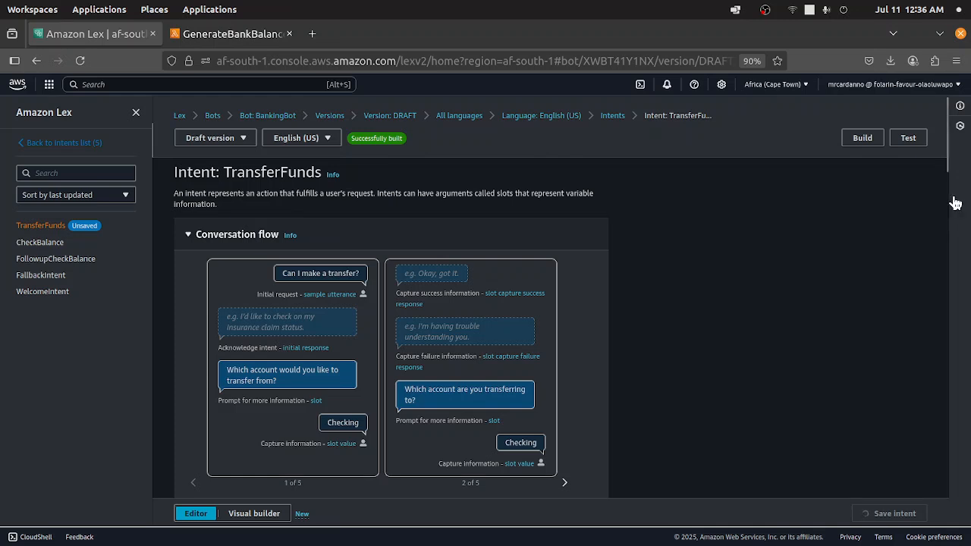
- Review the TransferFunds intent details and its sample utterances
scroll(489, 186, down, 1)
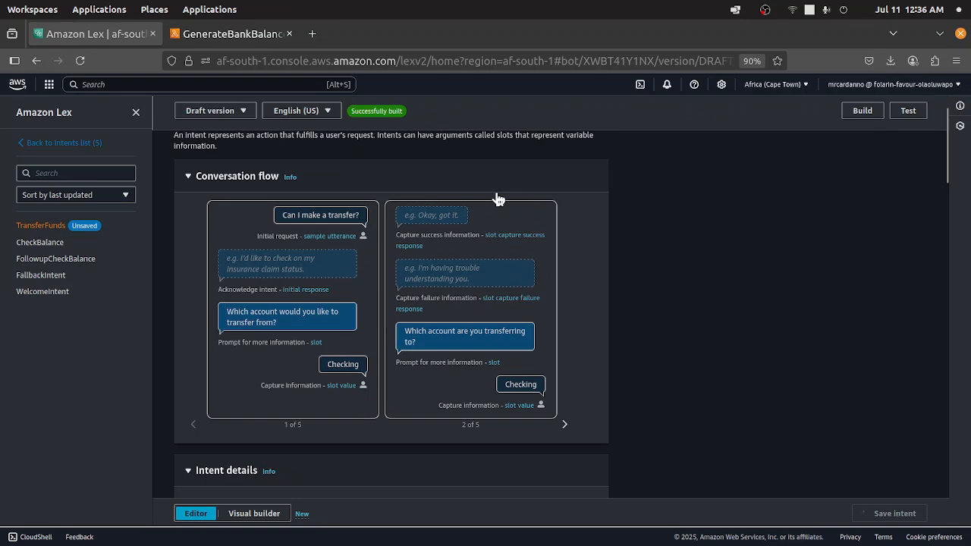
scroll(465, 243, down, 4)
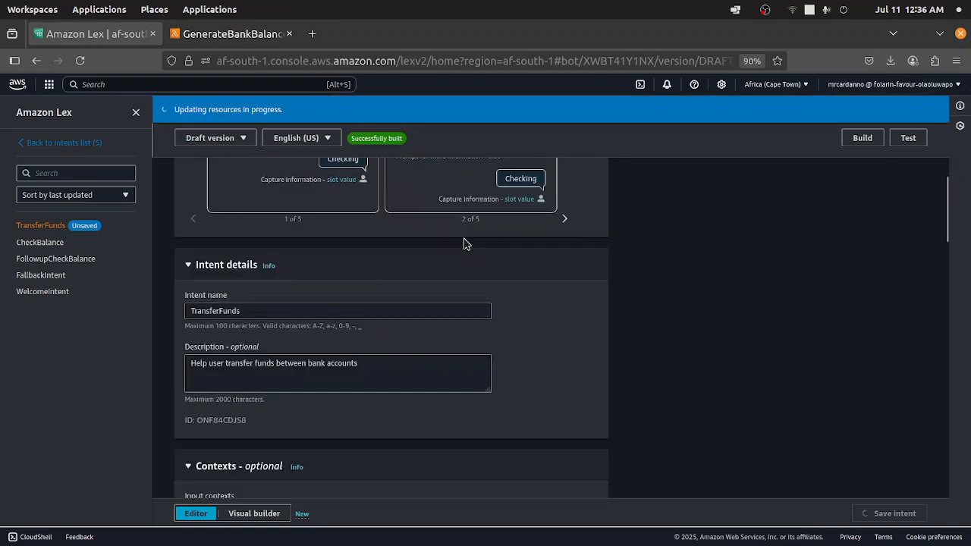
scroll(465, 244, down, 10)
scroll(465, 243, up, 3)
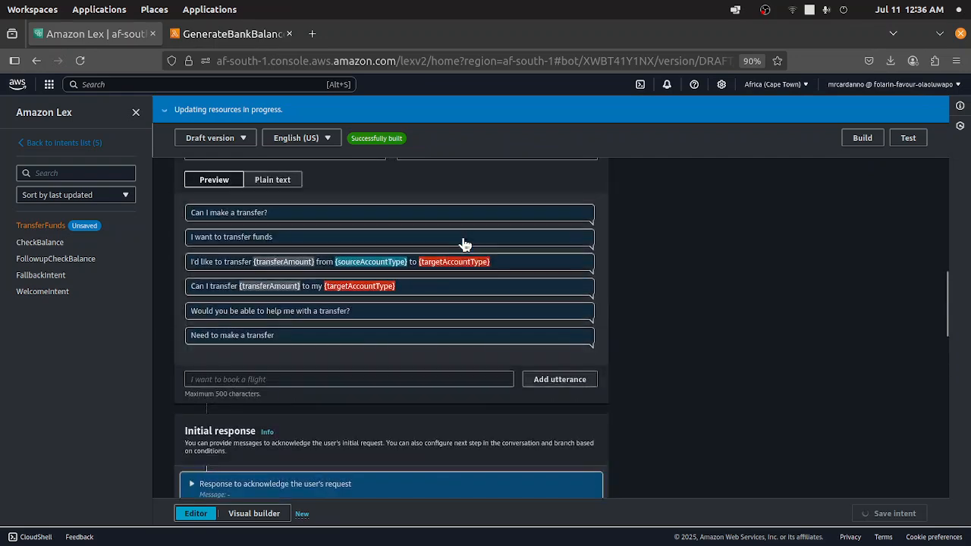
scroll(285, 273, up, 2)
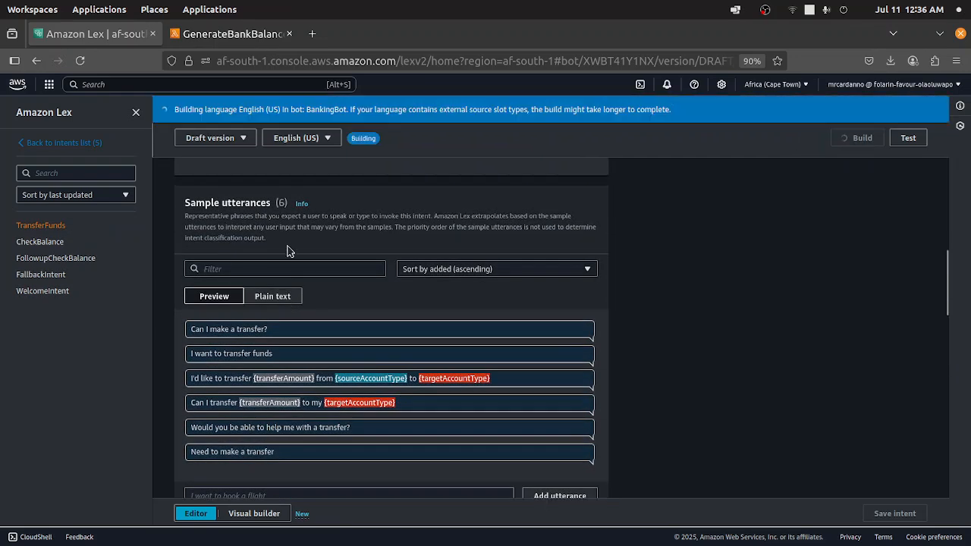
scroll(320, 272, down, 1)
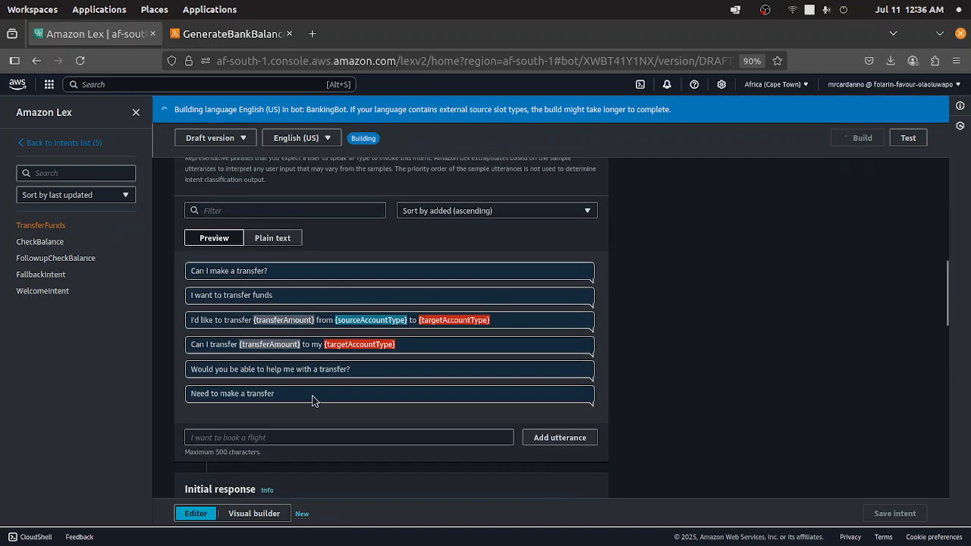
scroll(316, 401, down, 5)
scroll(415, 319, down, 2)
scroll(526, 202, up, 8)
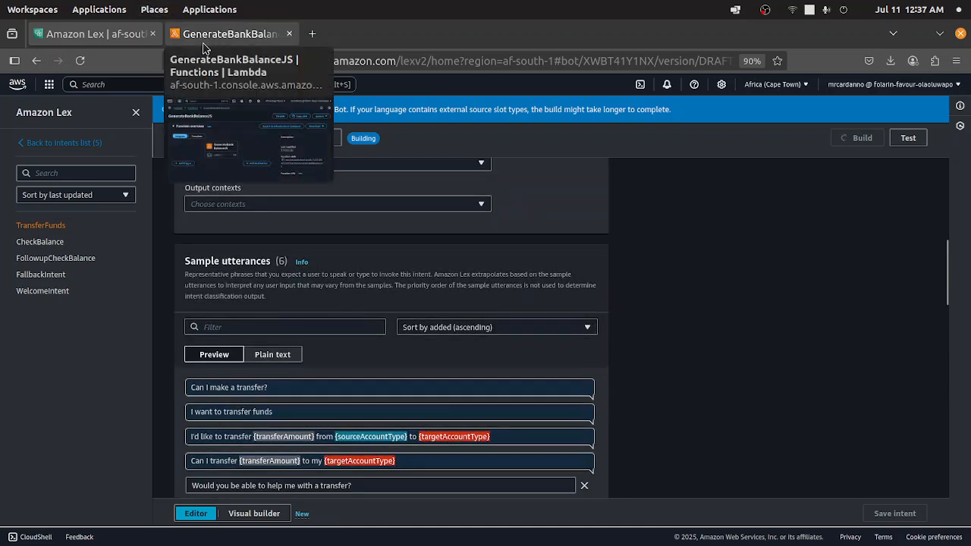
- Switch to the GenerateBankBalanceJS Lambda function tab and scroll to its code source
click(217, 36)
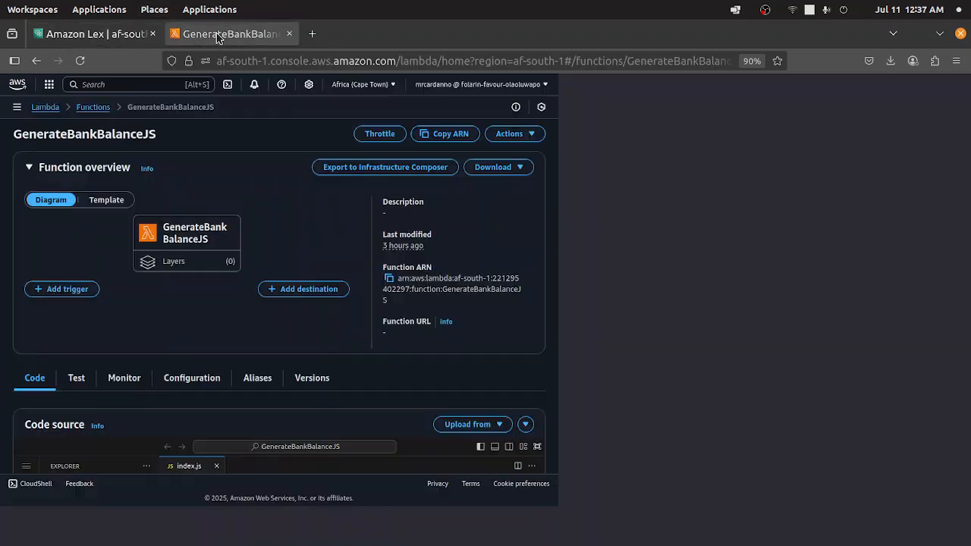
scroll(498, 381, down, 4)
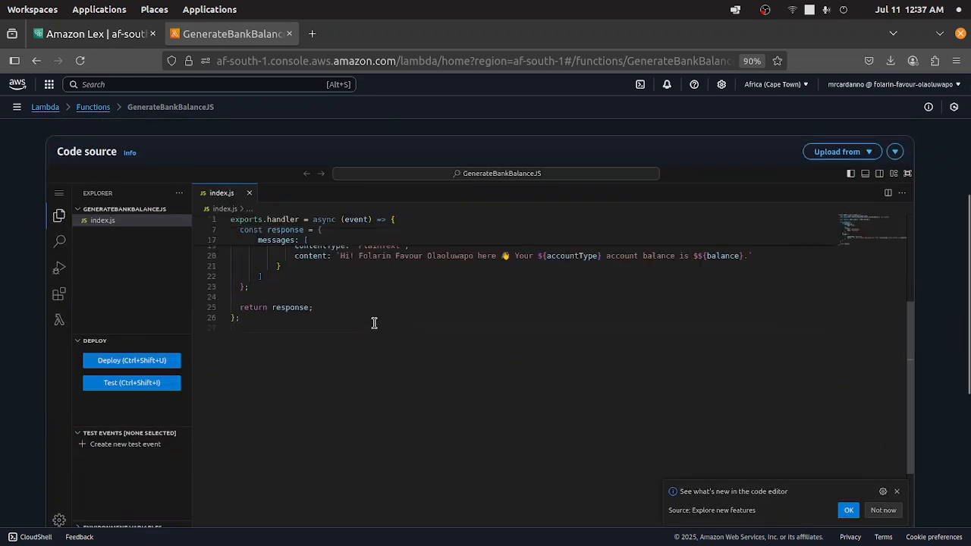
scroll(455, 223, up, 3)
scroll(455, 223, down, 4)
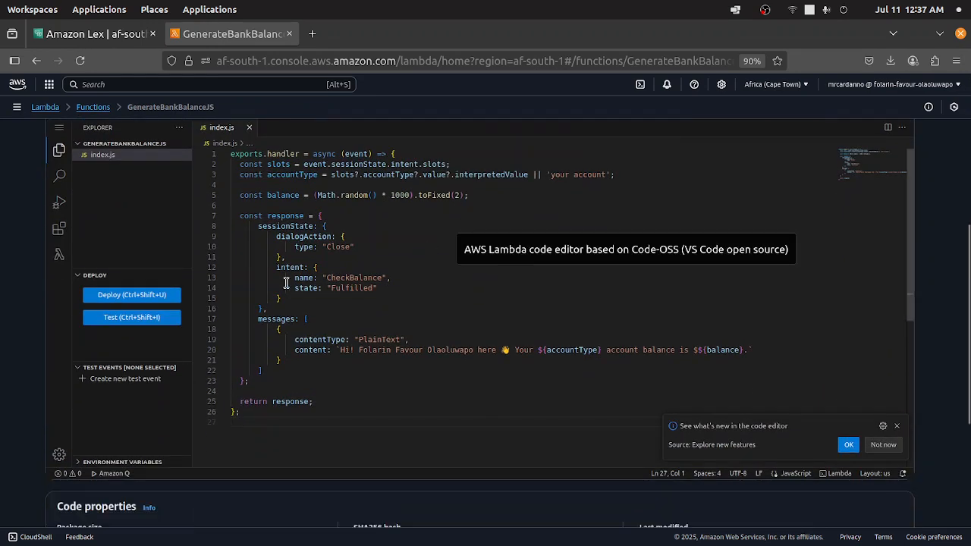
- Select the handler code in index.js to walk through the function
key(shift+Up)
key(shift+Up)
key(shift+Up)
key(shift+Up)
key(shift+Up)
key(shift+Up)
key(shift+Up)
key(shift+Up)
key(shift+Up)
key(shift+Up)
key(shift+Up)
key(shift+Up)
key(shift+Up)
key(shift+Up)
key(shift+Up)
key(shift+Up)
key(shift+Up)
key(shift+Up)
key(shift+Up)
key(shift+Up)
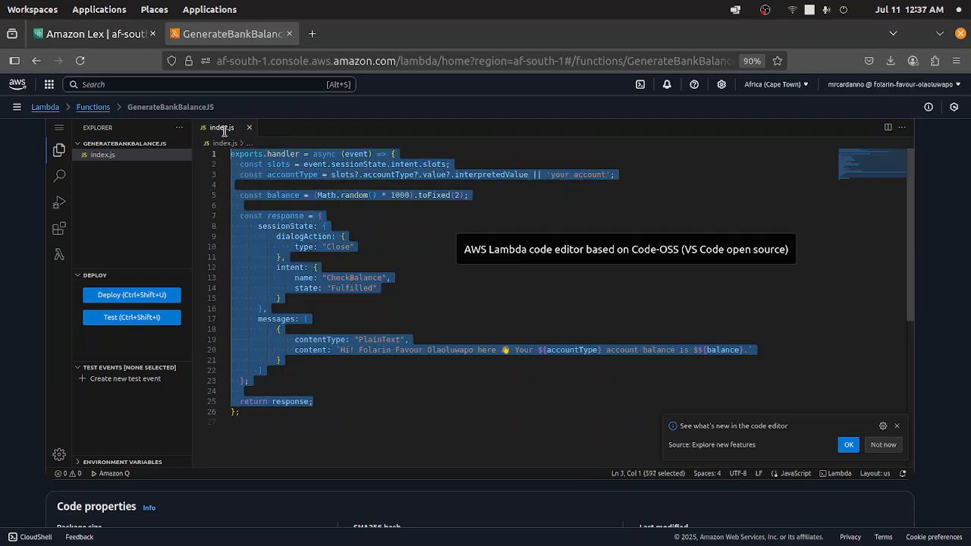
click(601, 299)
scroll(429, 285, up, 4)
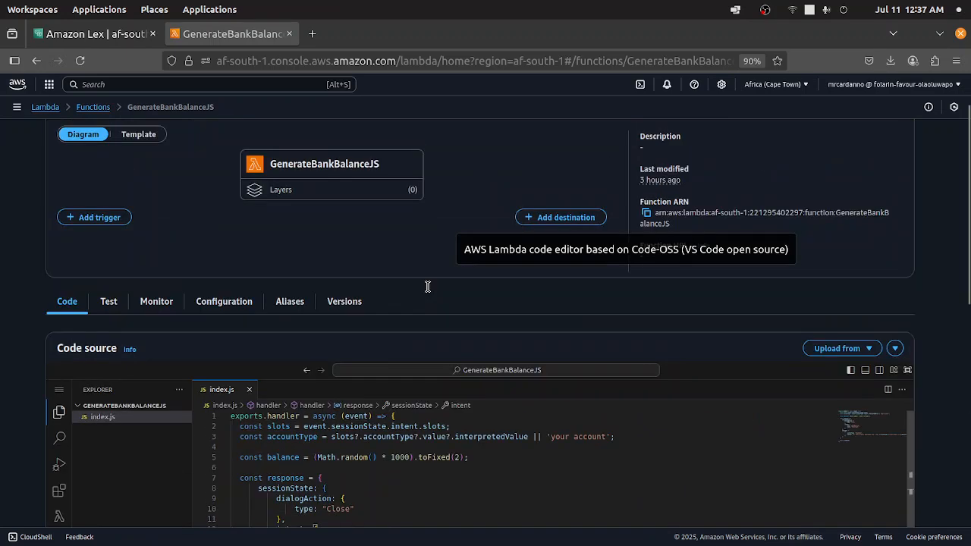
scroll(429, 290, down, 2)
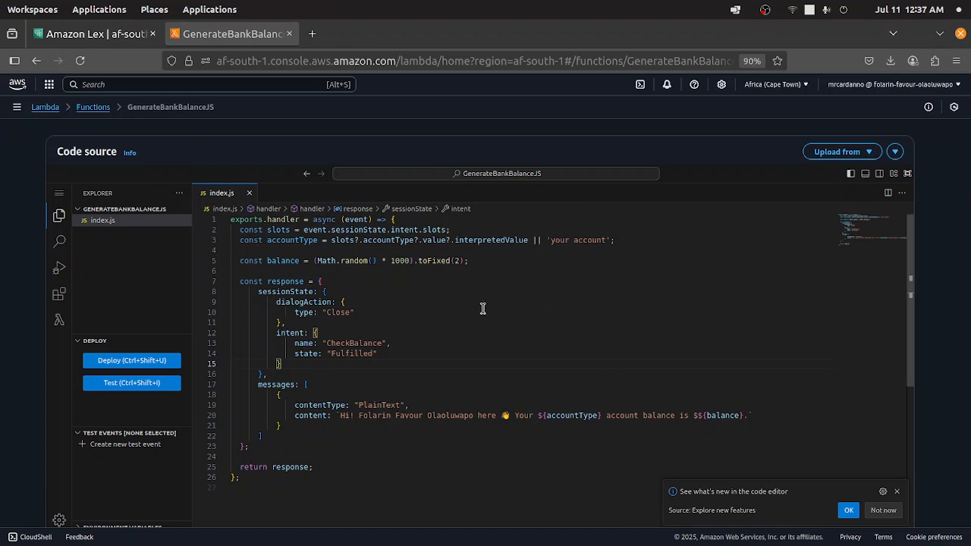
- Highlight the random balance line and the balance placeholder in the response message to explain them
drag(474, 259, 252, 261)
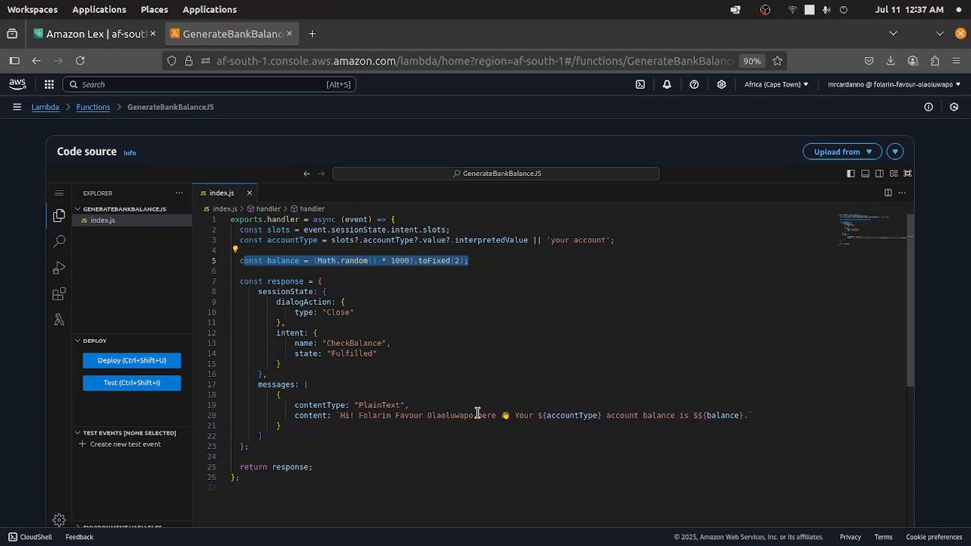
click(725, 415)
click(743, 415)
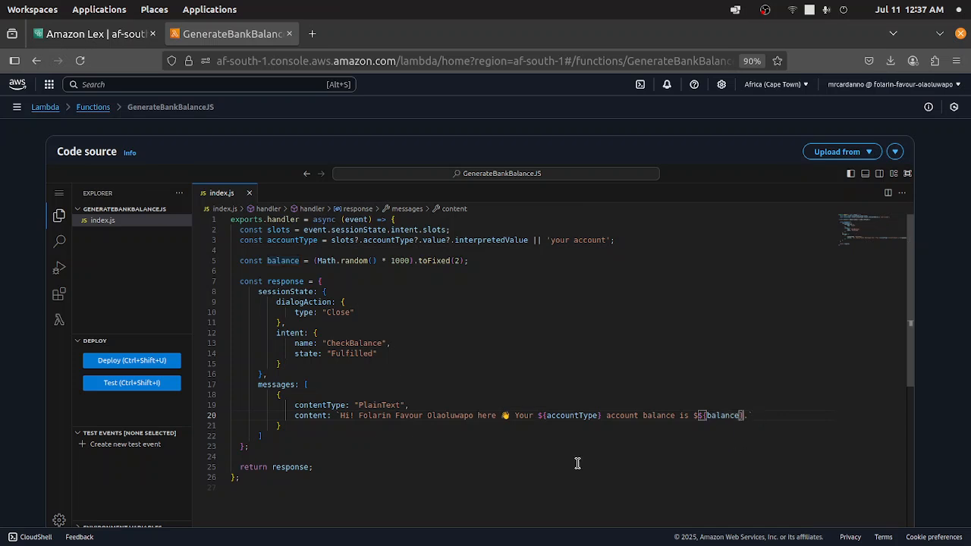
scroll(357, 334, up, 1)
scroll(357, 334, up, 1)
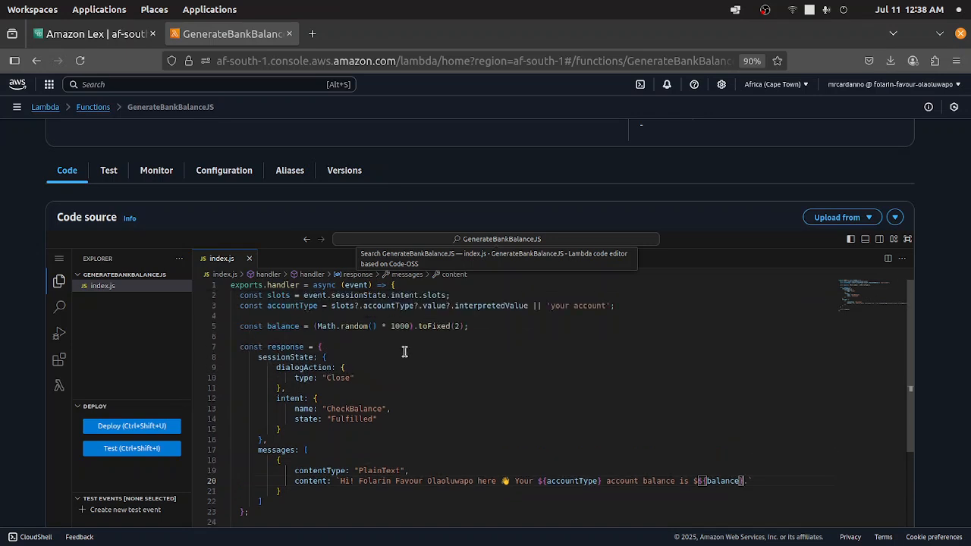
- Select the messages block of the response object in index.js and delete it
drag(483, 330, 236, 337)
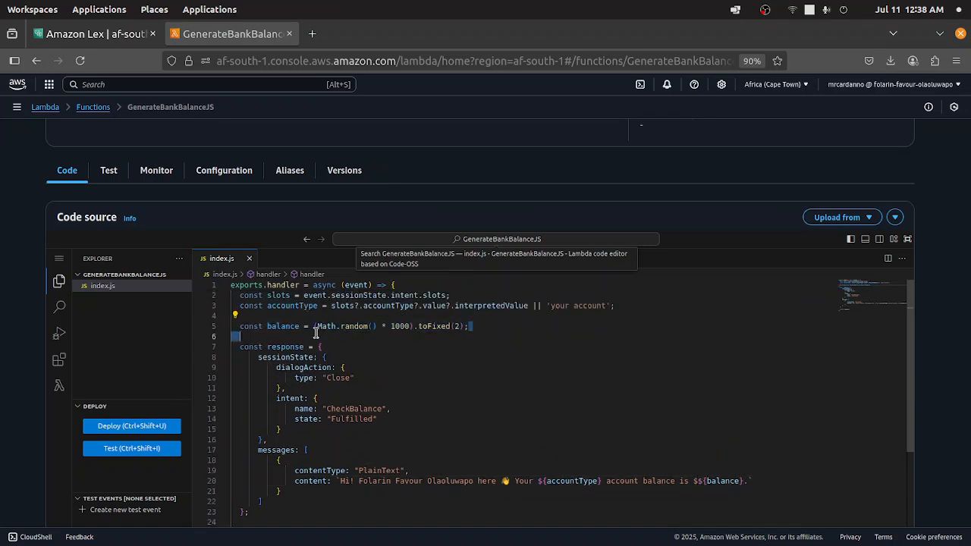
scroll(455, 364, down, 2)
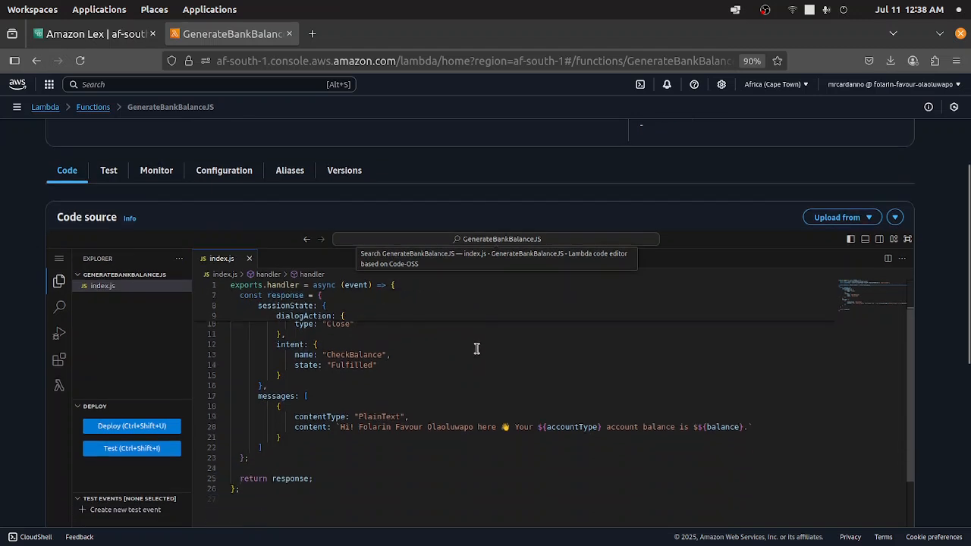
drag(250, 459, 246, 390)
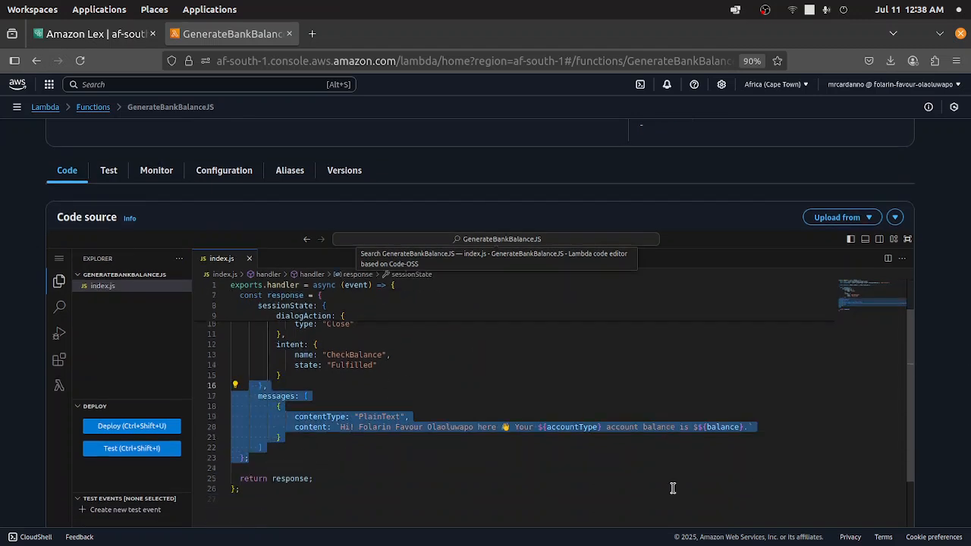
key(BackSpace)
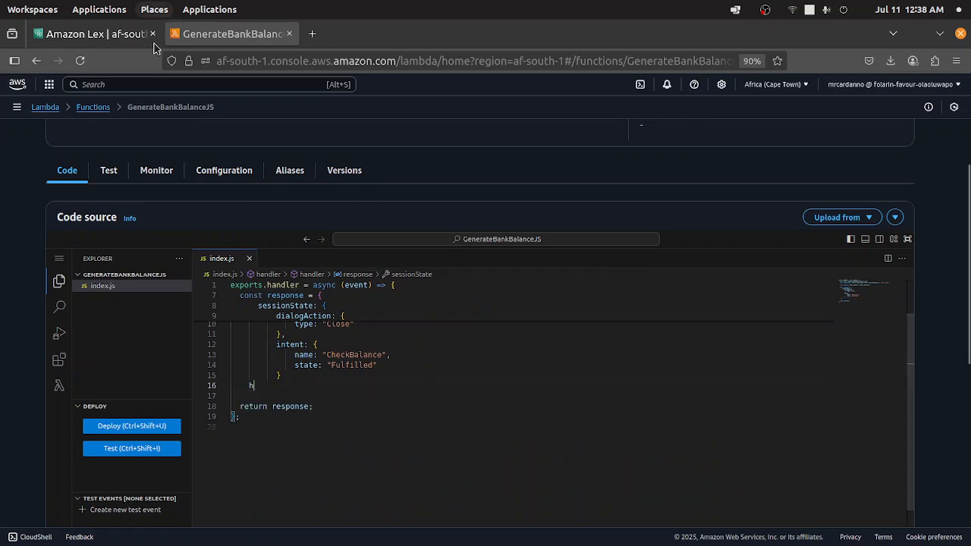
- Switch to the Amazon Lex tab and open the test chat for the BankingBot draft version
click(91, 33)
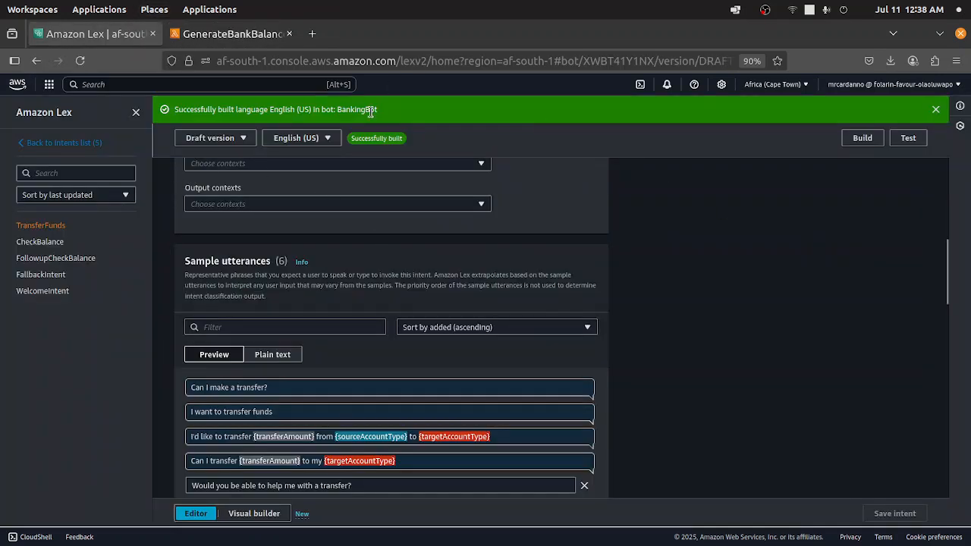
drag(384, 113, 167, 115)
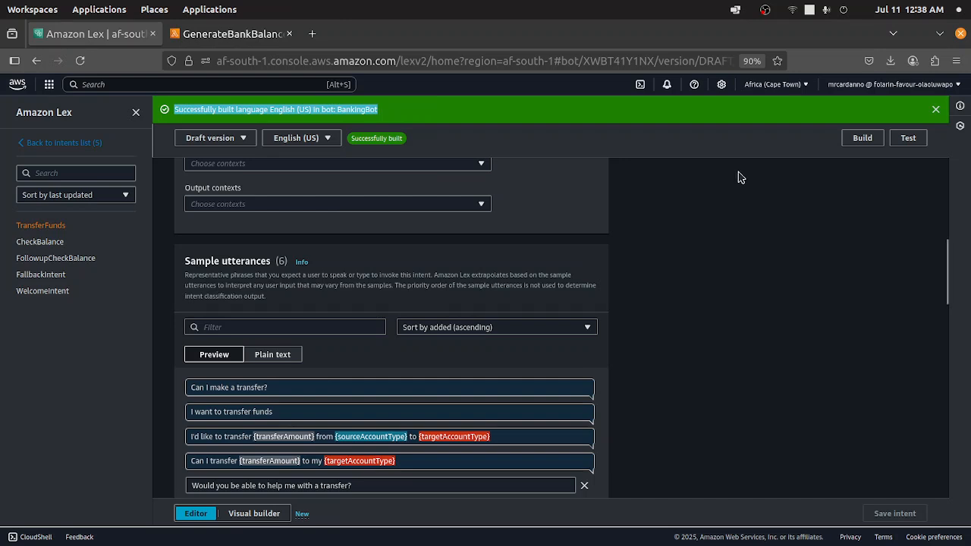
click(903, 138)
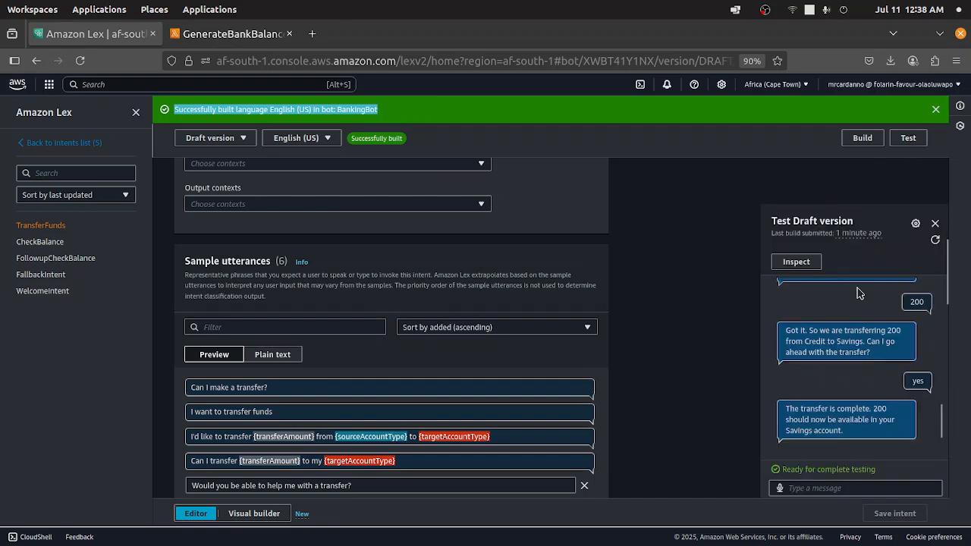
- Review the earlier transfer conversation in the test chat
scroll(823, 326, down, 2)
scroll(833, 352, up, 2)
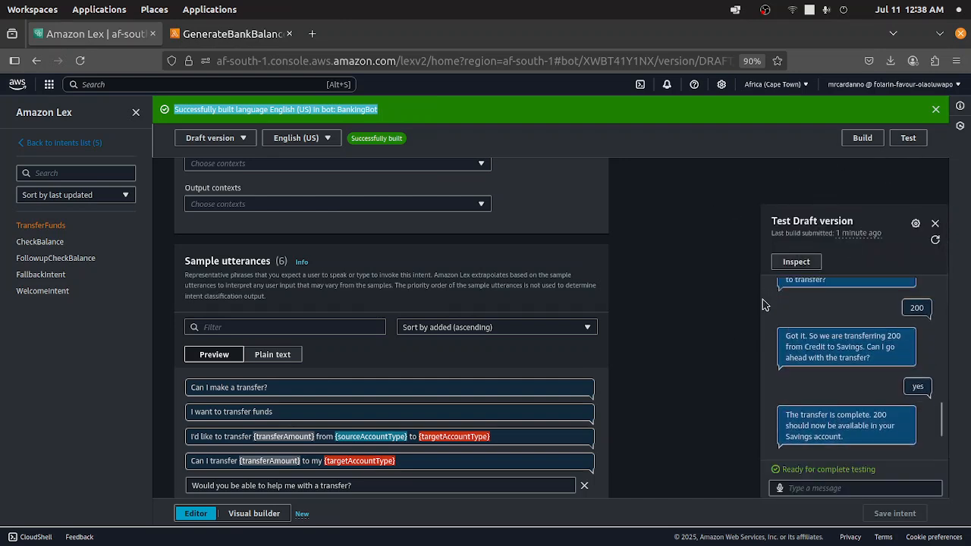
click(853, 214)
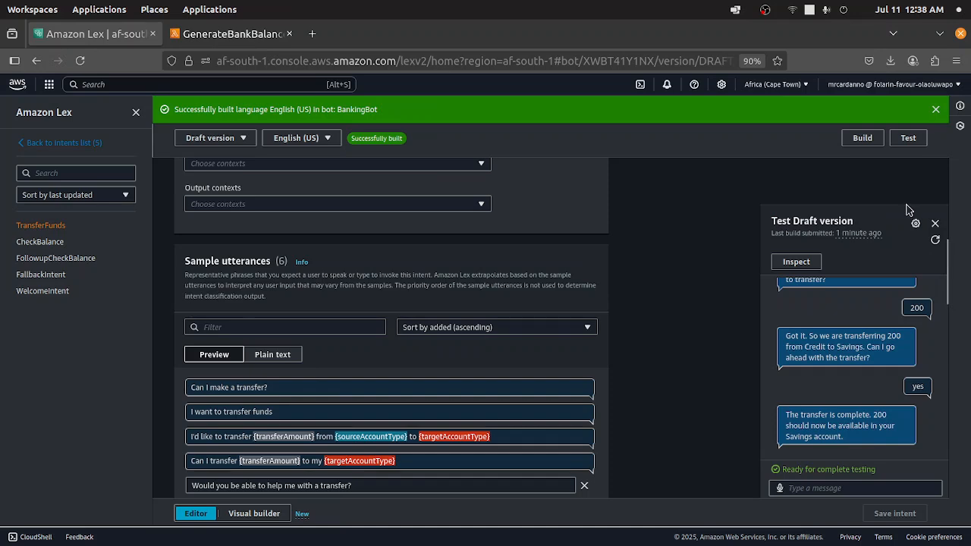
key(ctrl+plus)
key(ctrl+plus)
key(ctrl+plus)
key(ctrl+plus)
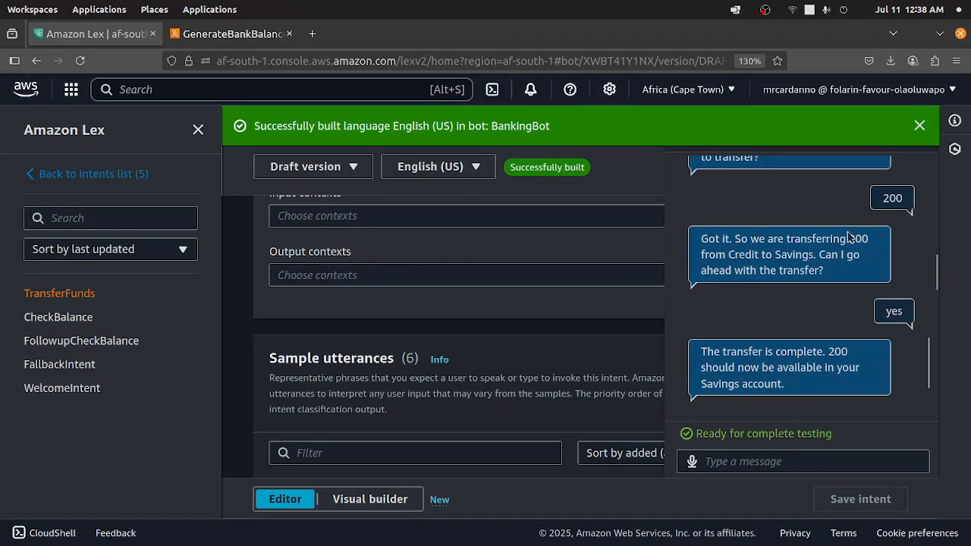
scroll(850, 236, up, 10)
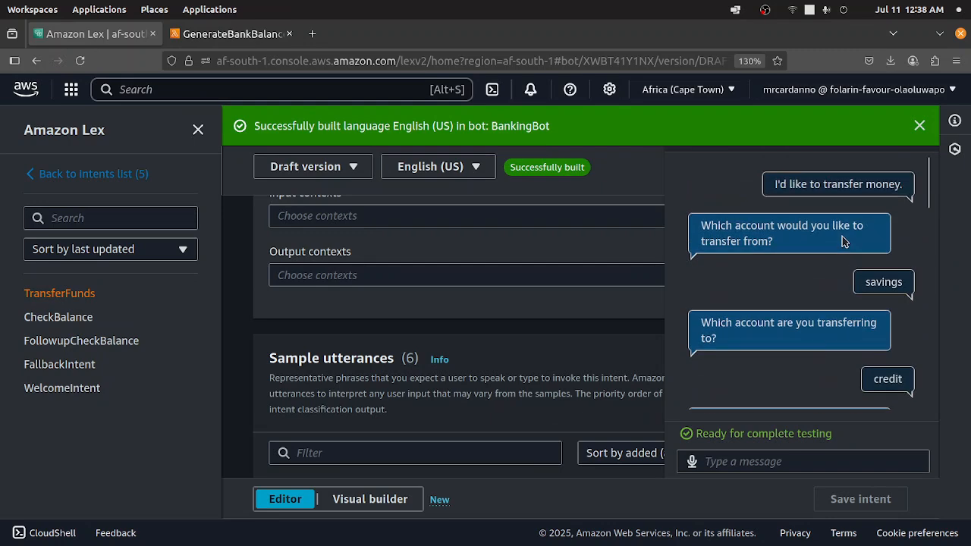
key(ctrl+minus)
key(ctrl+minus)
key(ctrl+minus)
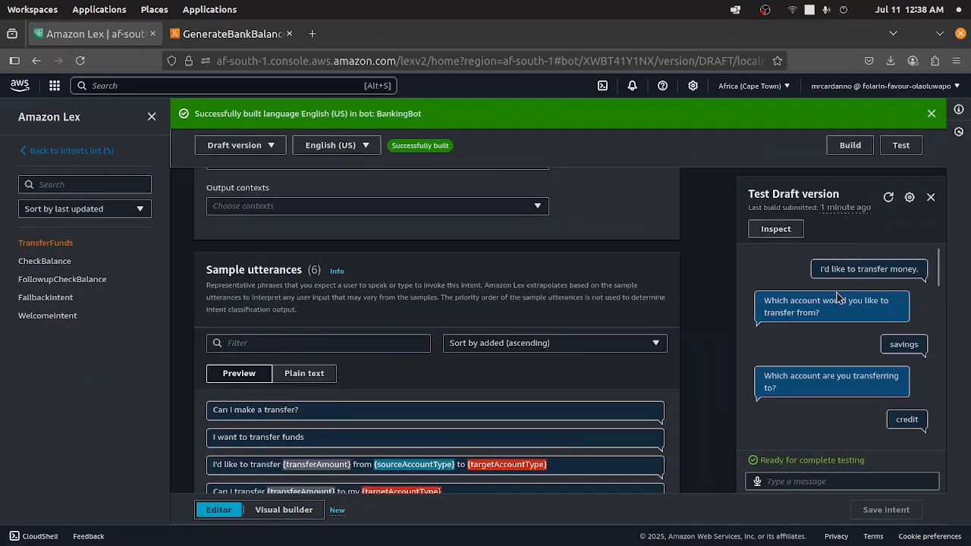
scroll(836, 296, down, 3)
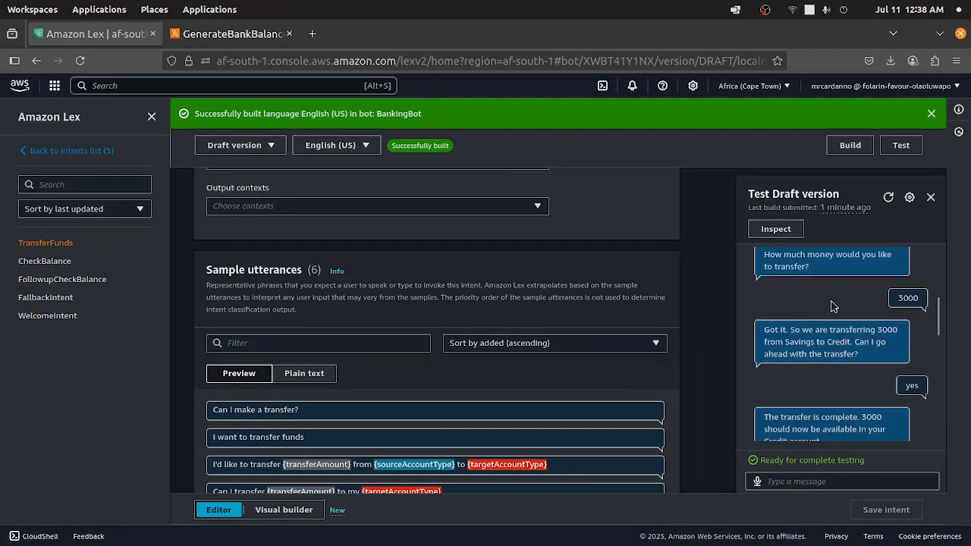
- Clear the test conversation and send the greeting hi to the bot
click(887, 199)
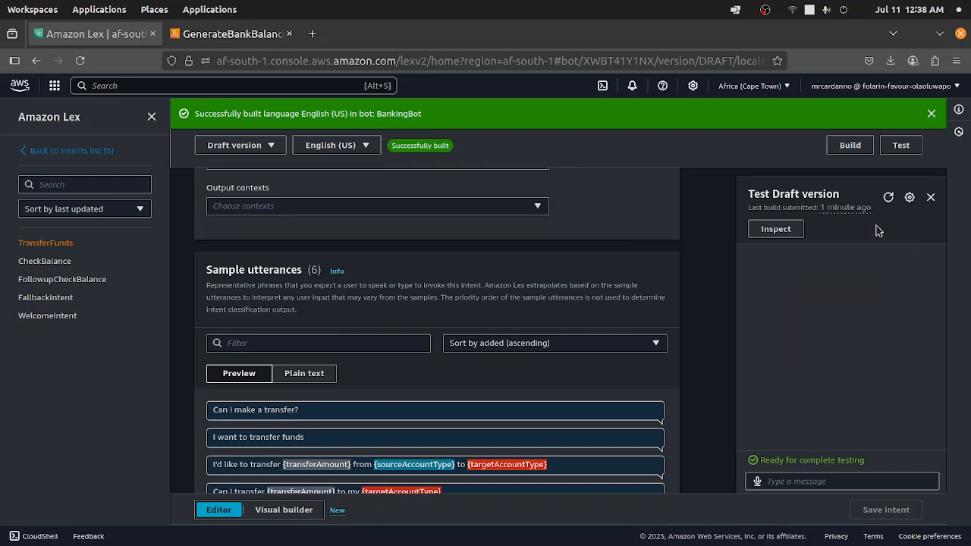
click(834, 486)
text(h)
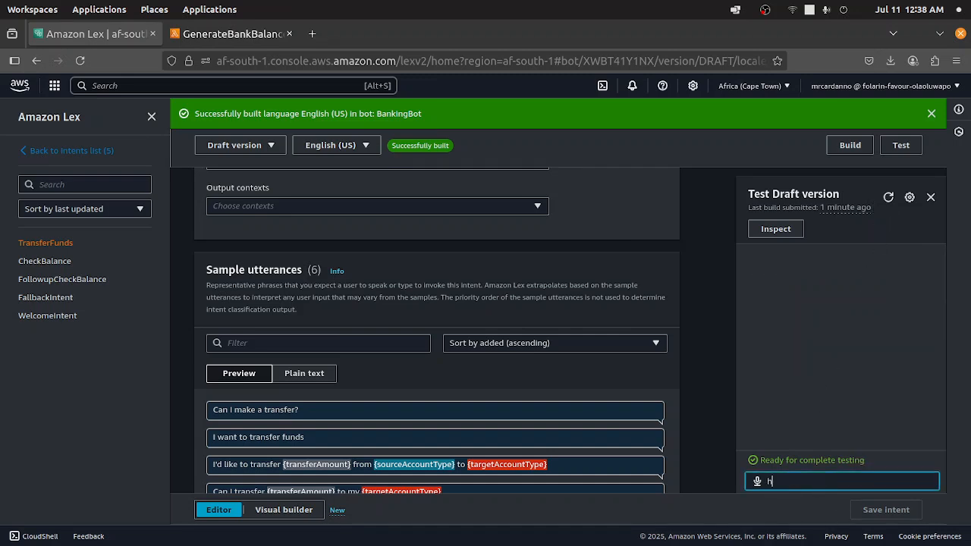
text(i)
key(Return)
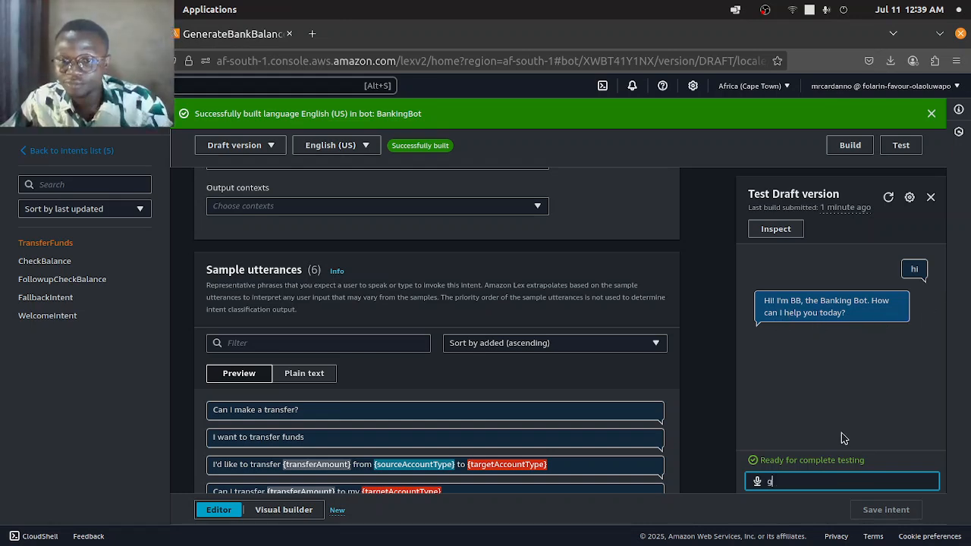
- Send the message I want to check my balance in the test chat
click(696, 379)
click(821, 481)
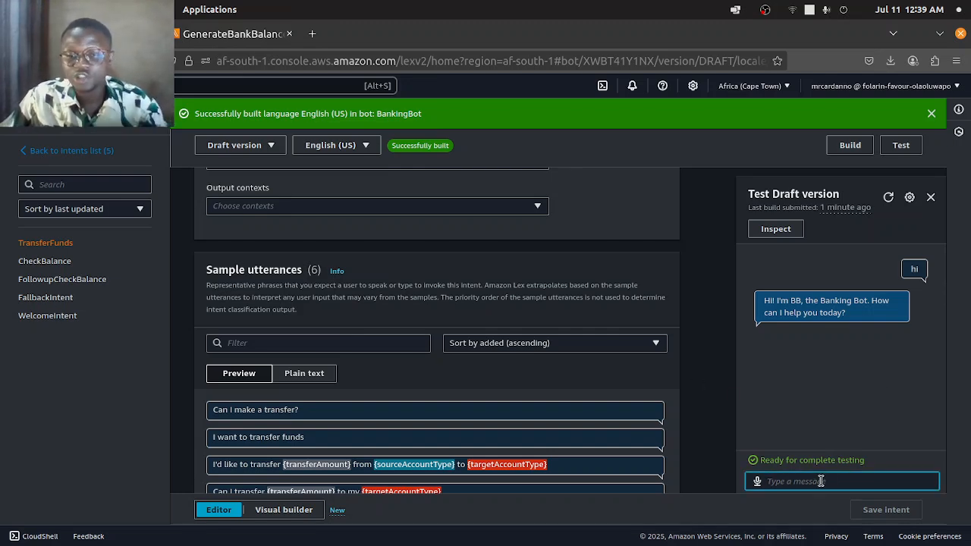
text(chec)
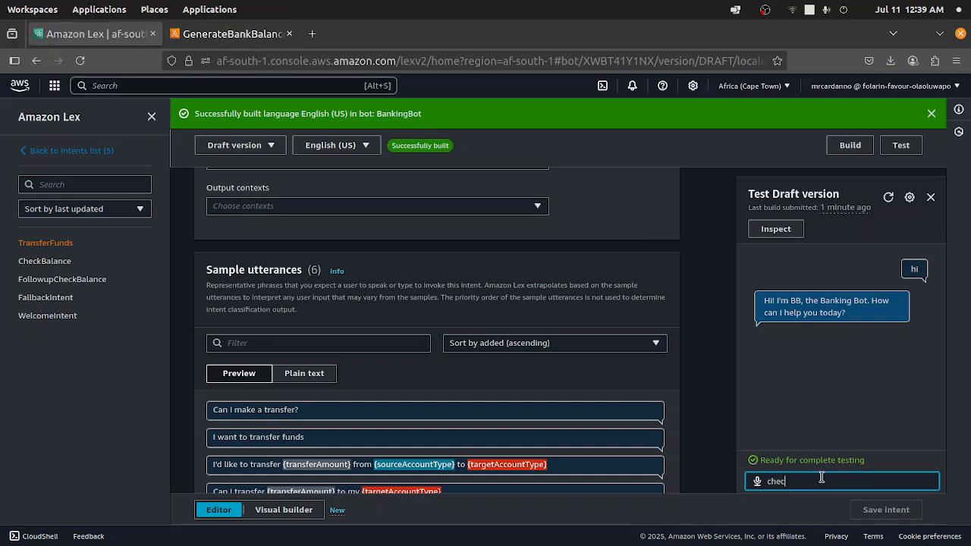
key(BackSpace)
key(BackSpace)
text(I want to)
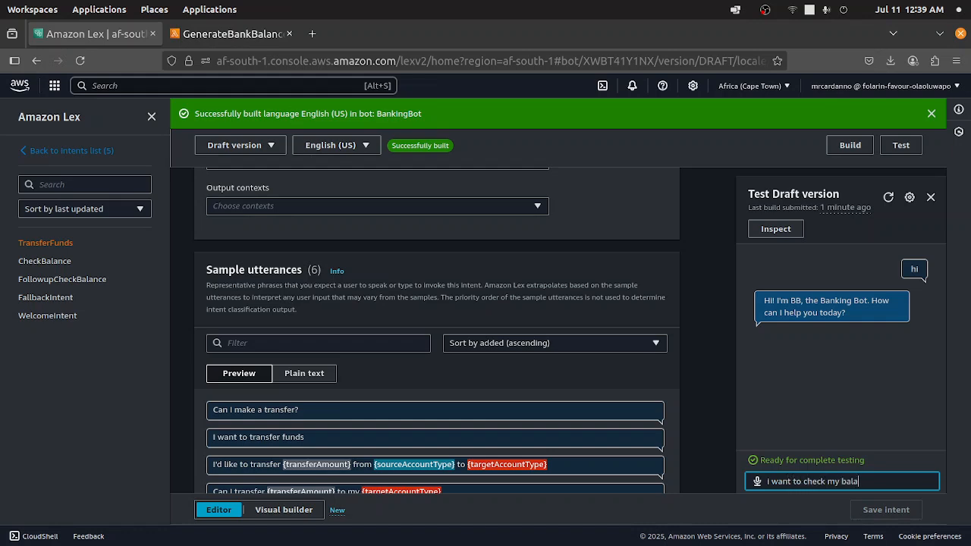
key(Return)
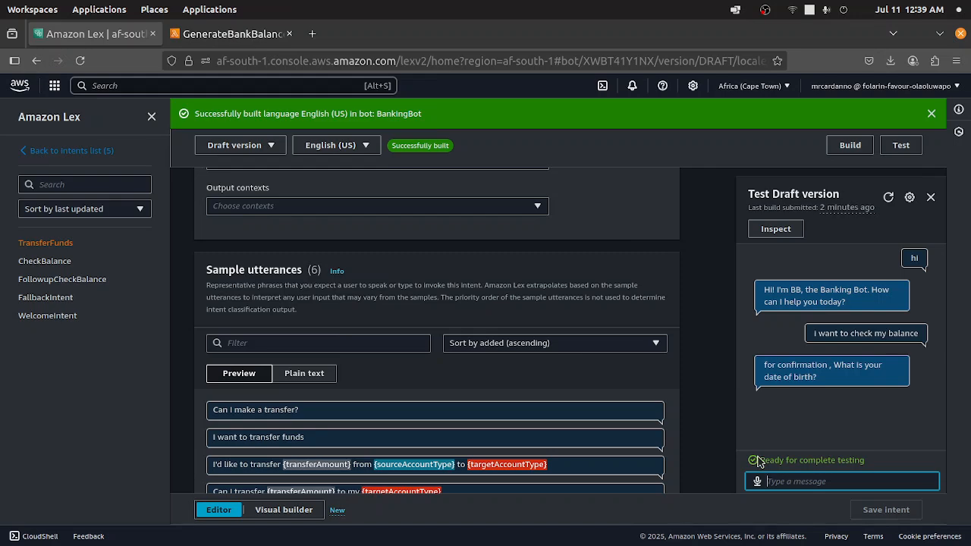
- Reply to the bot's confirmation question with a date of birth
scroll(322, 388, down, 3)
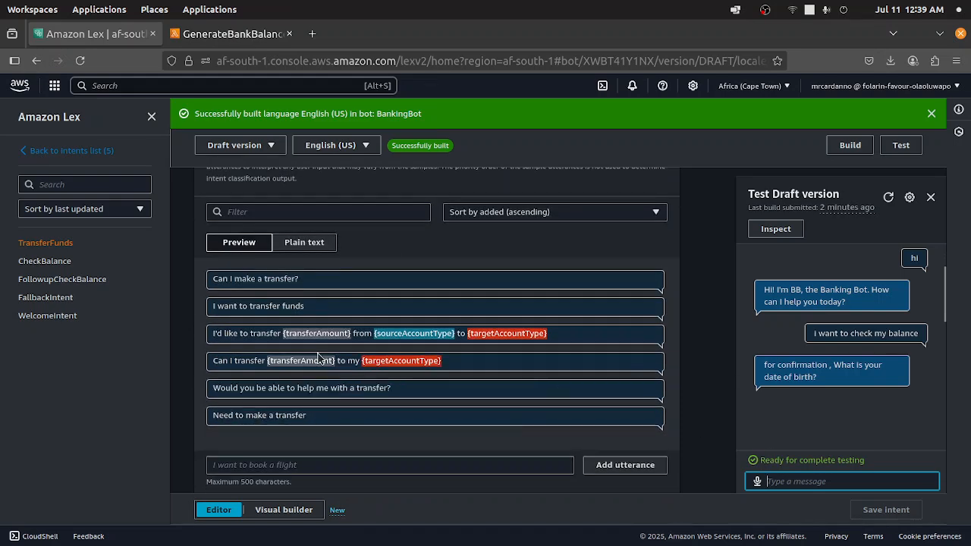
scroll(303, 347, up, 10)
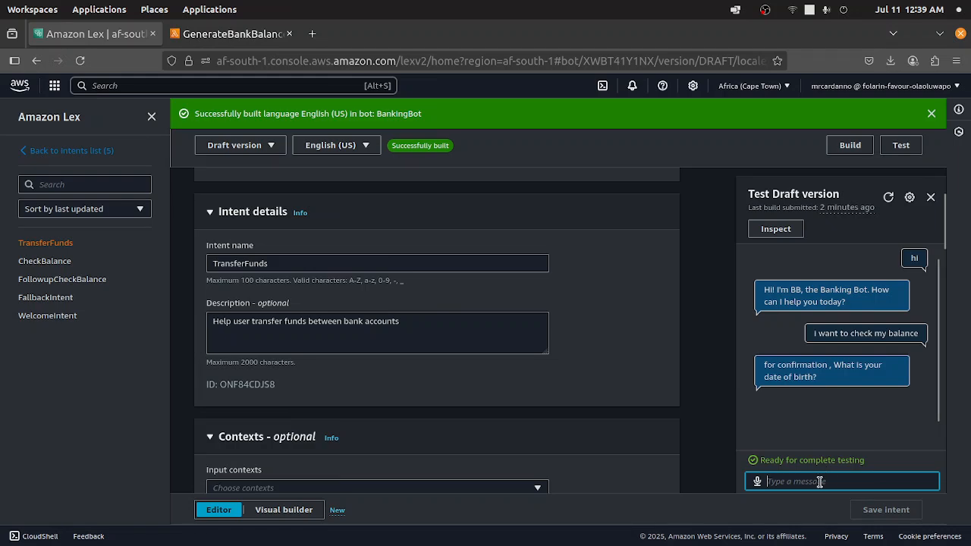
text(21/05/20)
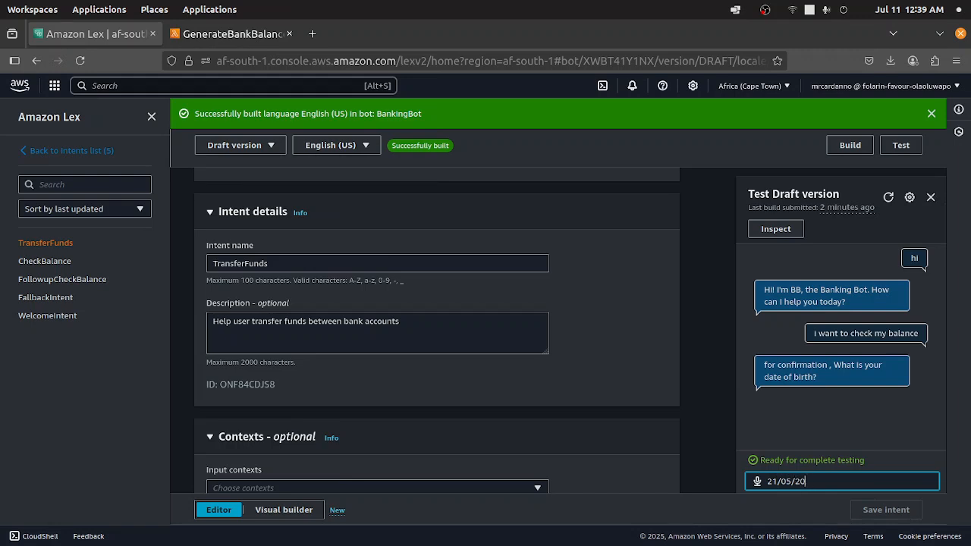
scroll(792, 357, down, 1)
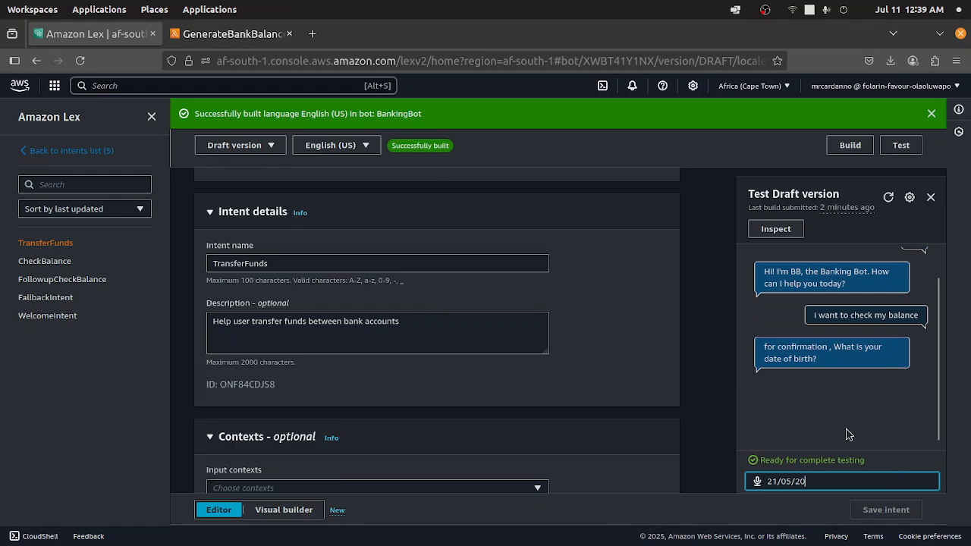
key(Return)
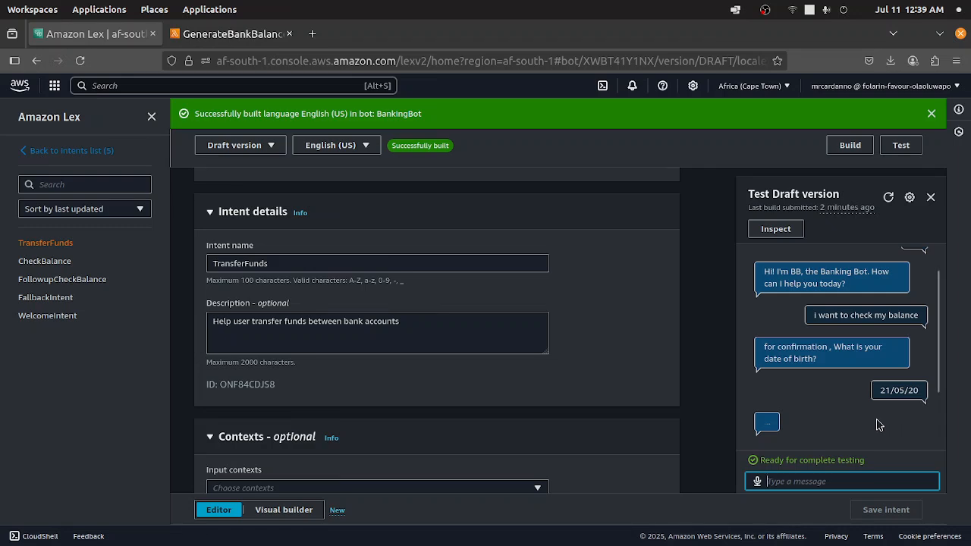
scroll(902, 417, down, 1)
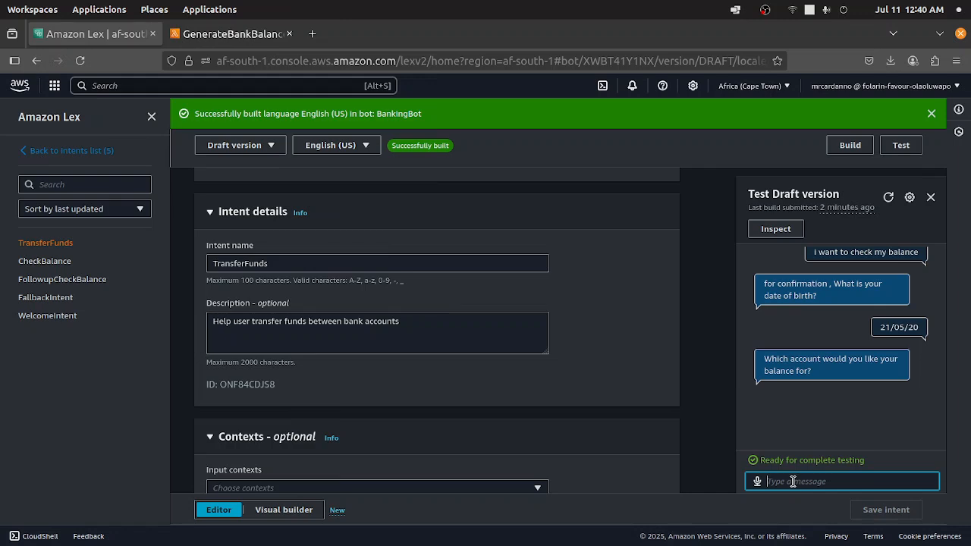
- Answer savings as the account to get the balance for
text(savings)
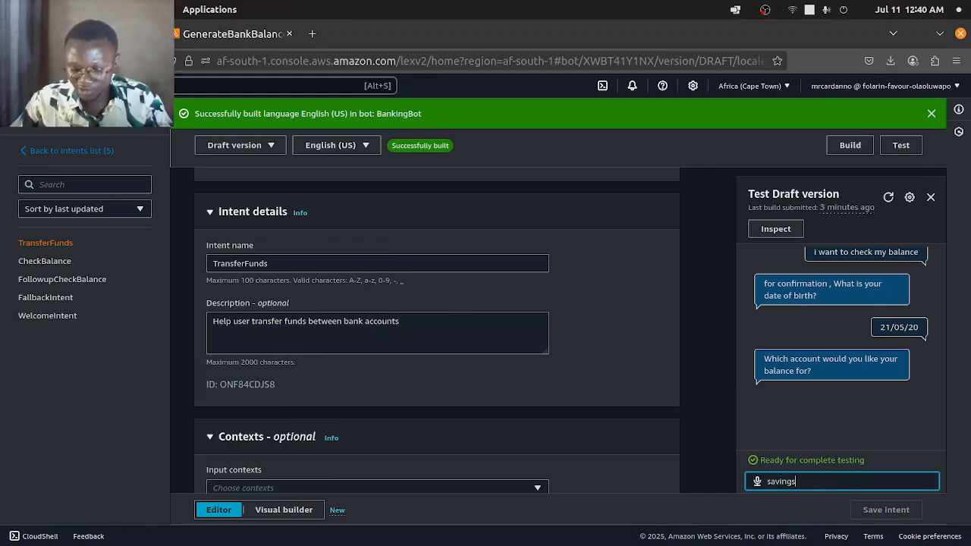
key(Return)
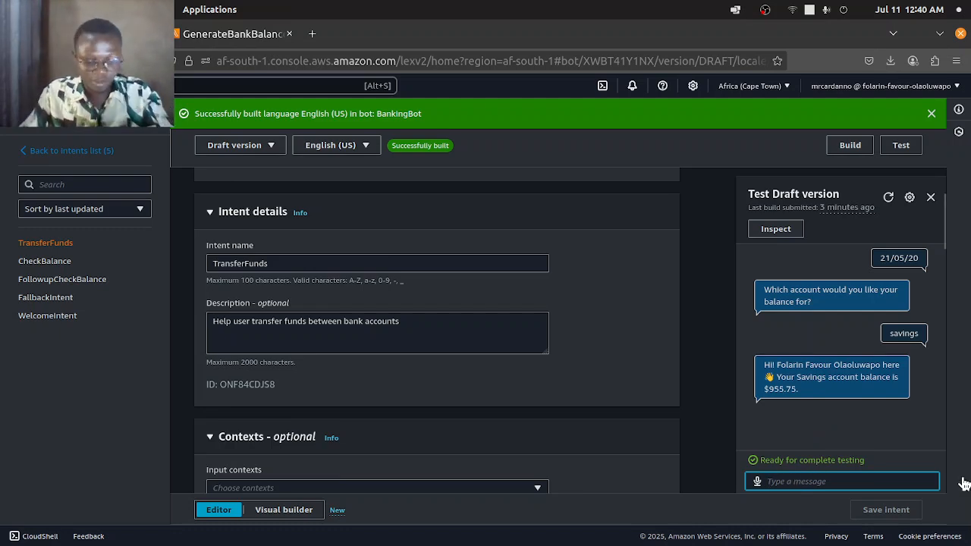
- Ask the bot what about credit to get the credit account balance
text(what about c)
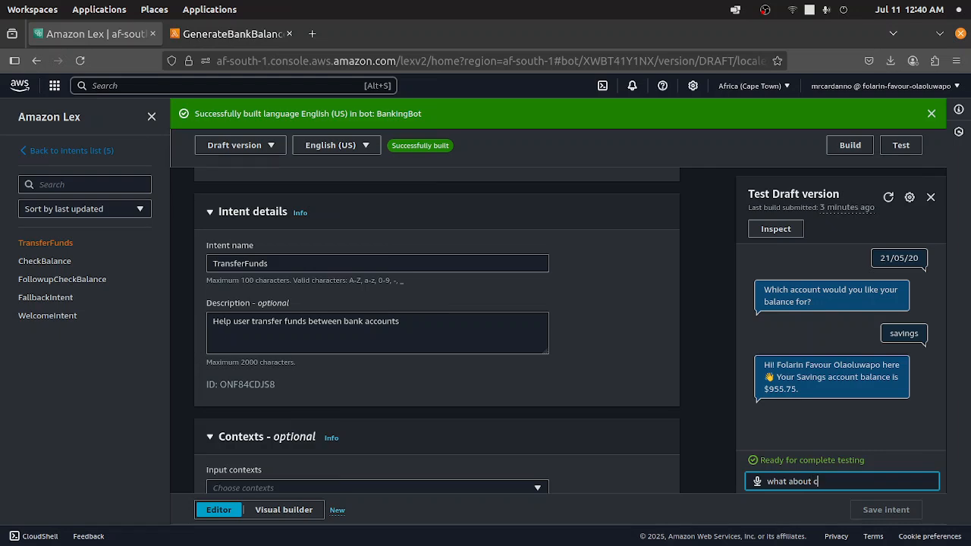
text(redit)
key(Return)
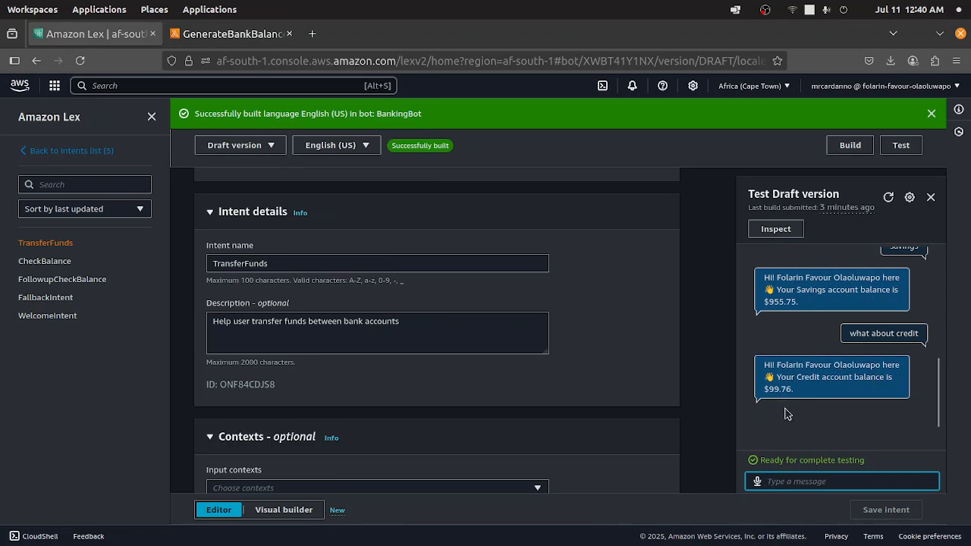
scroll(854, 338, up, 2)
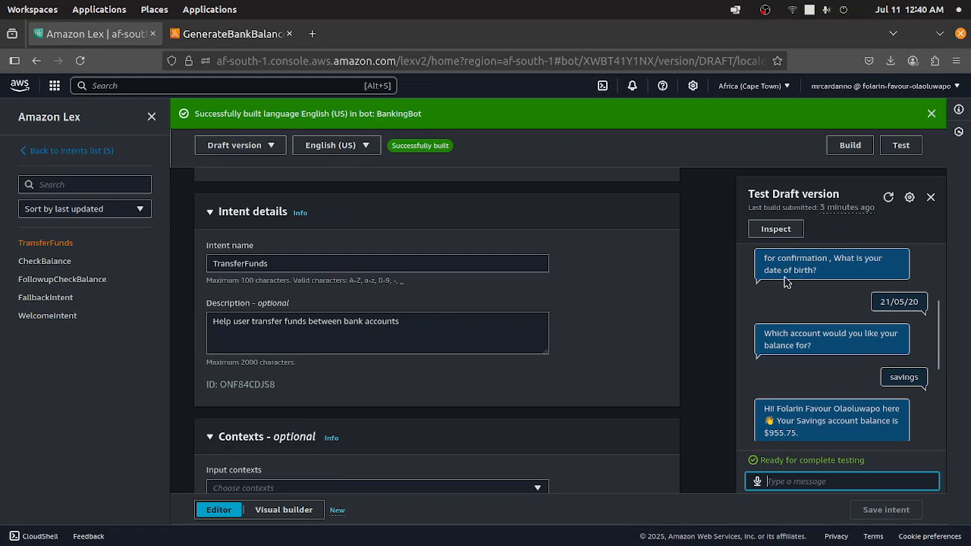
scroll(831, 402, down, 3)
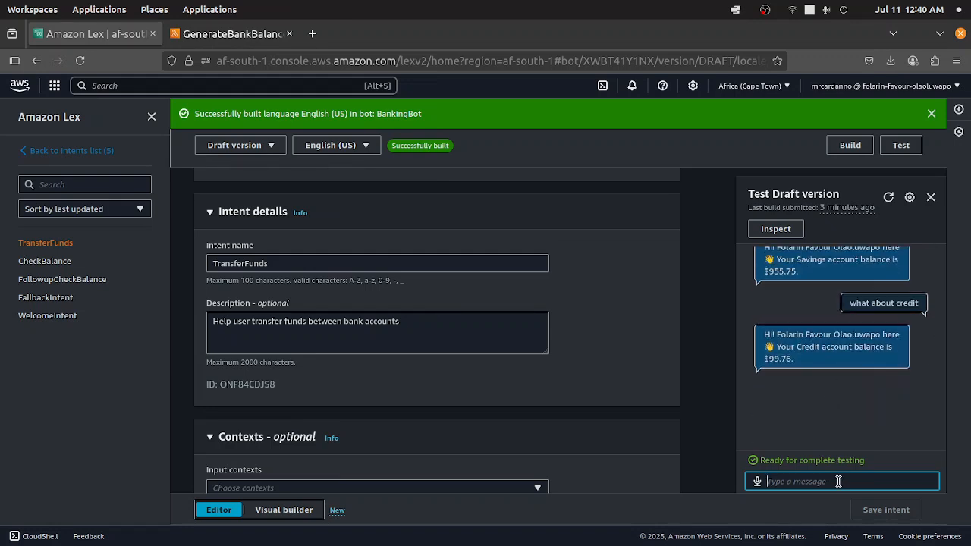
- Send the message I want to make a transfer in the test chat
text(i want to make a transfer)
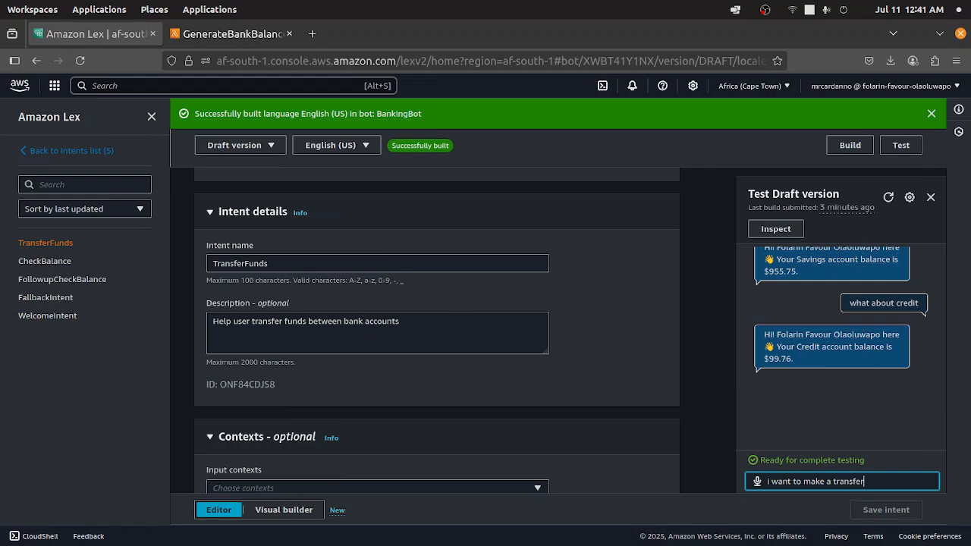
key(Return)
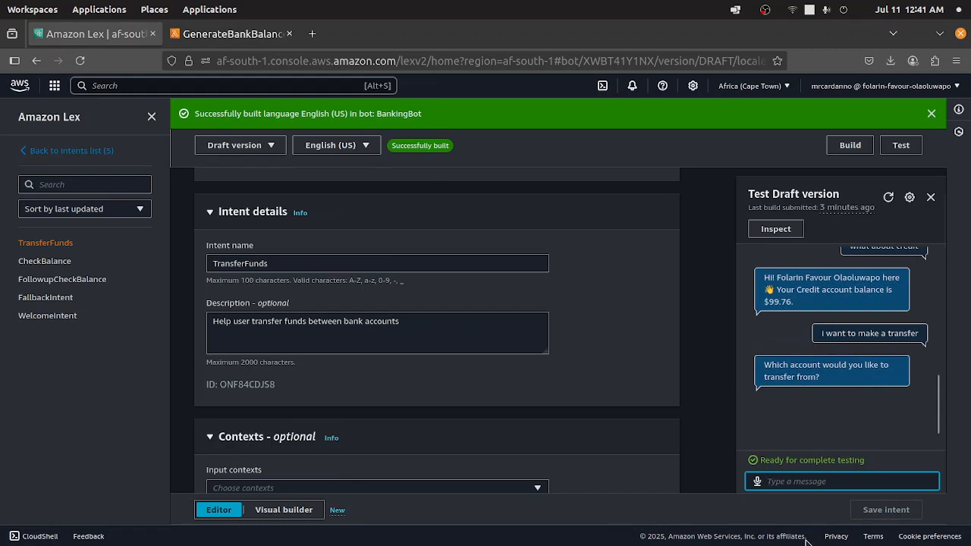
- Answer savings as the account to transfer from
text(sa)
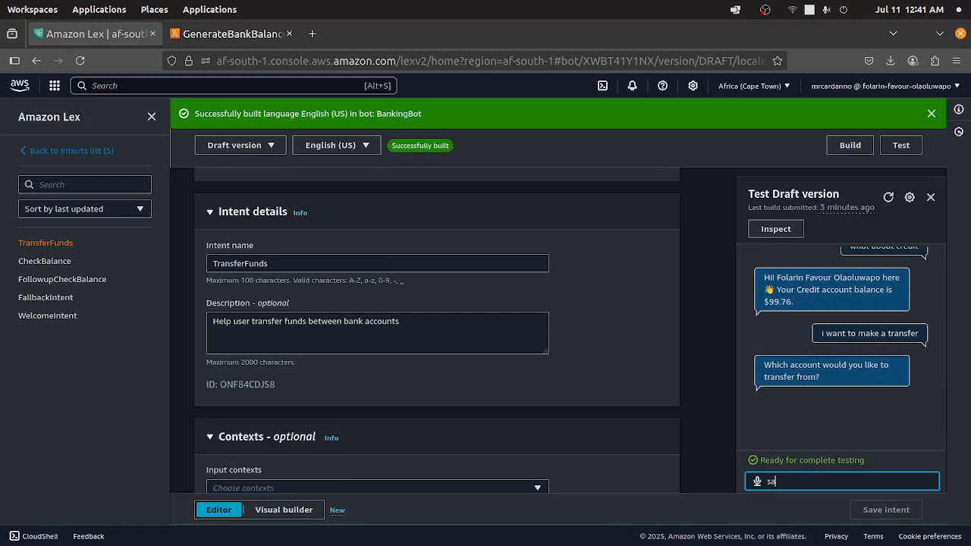
text(vings)
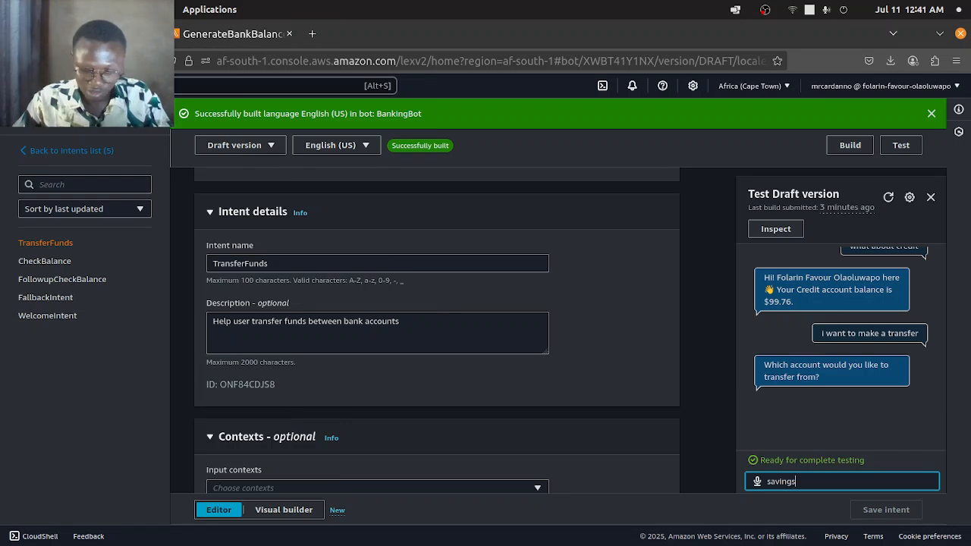
key(Return)
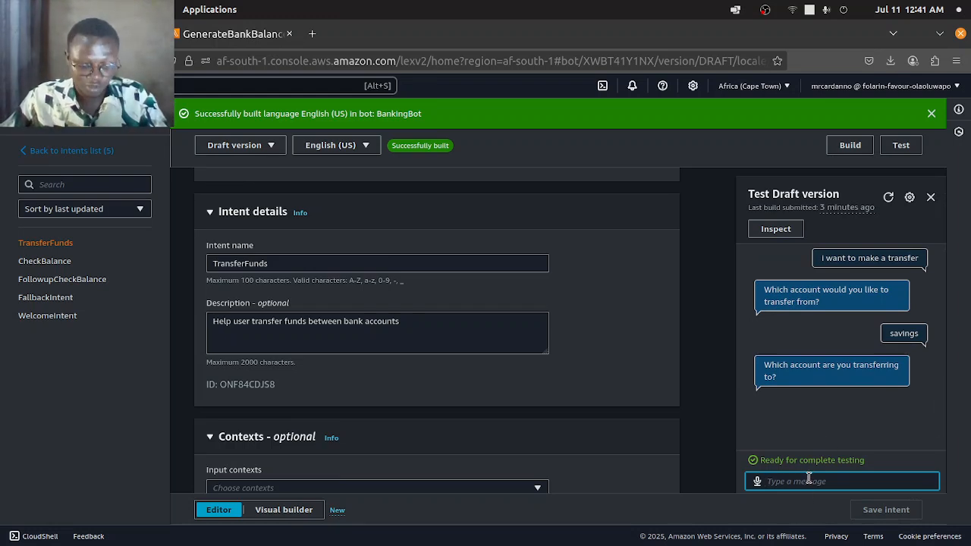
- Answer credit as the account to transfer to
text(c)
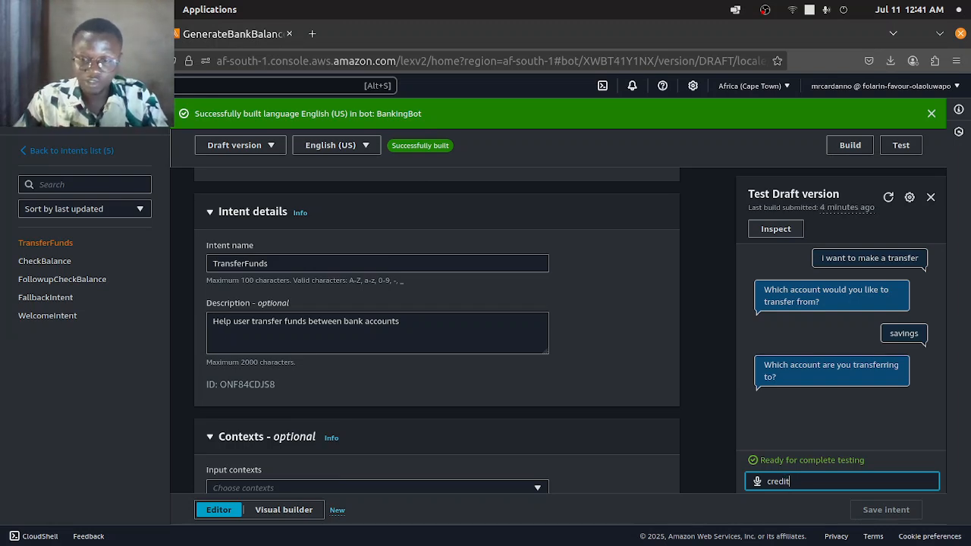
text(redit)
key(Return)
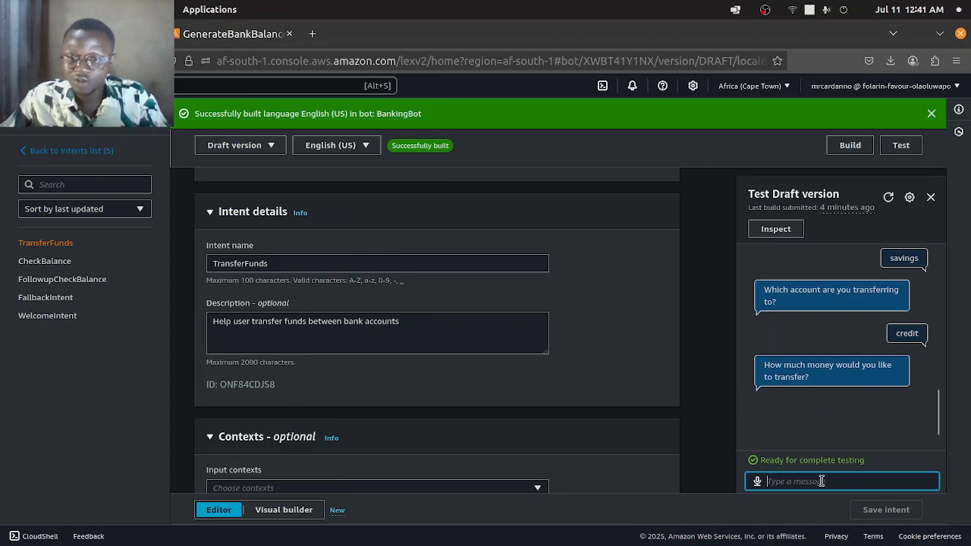
- Give the transfer amount, first as 1000 dollar and again as plain 1000
text(1000 dollar)
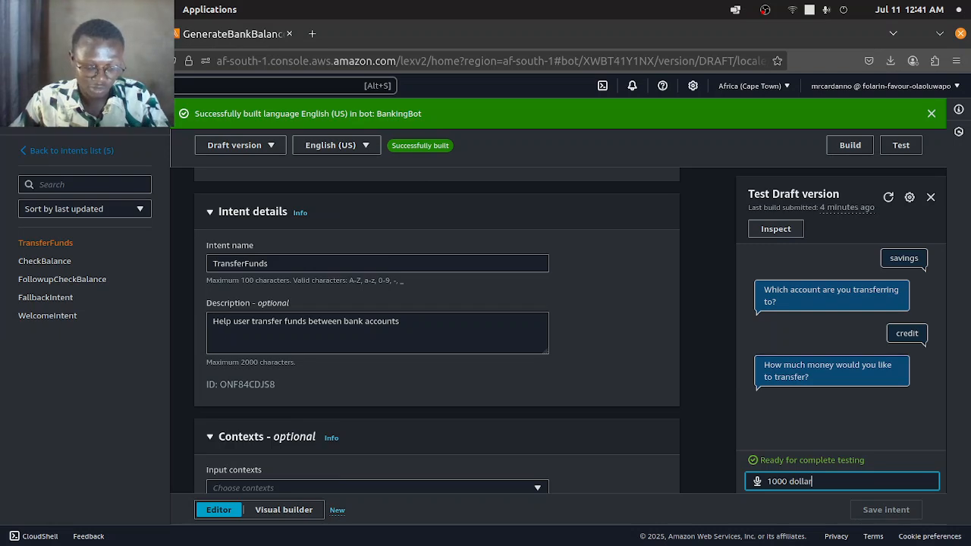
key(Return)
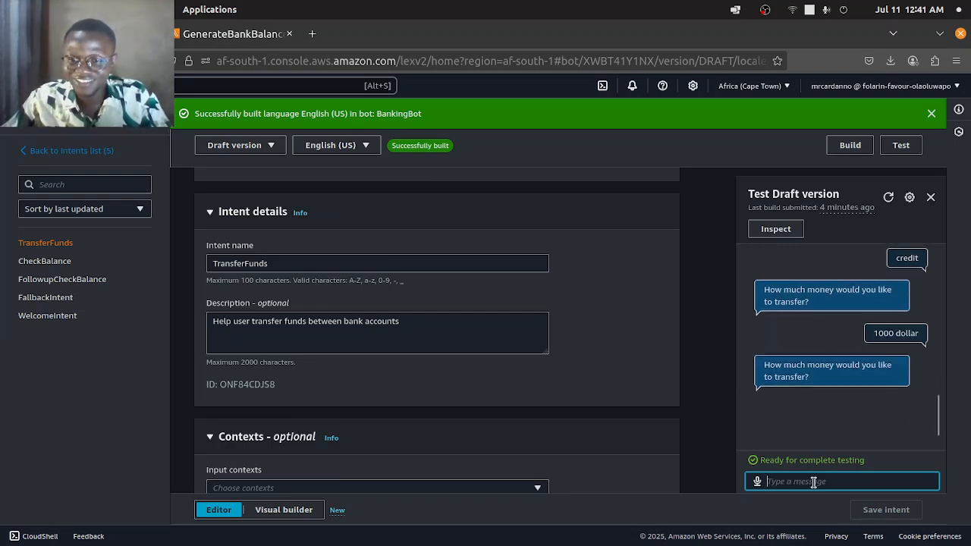
text(1000)
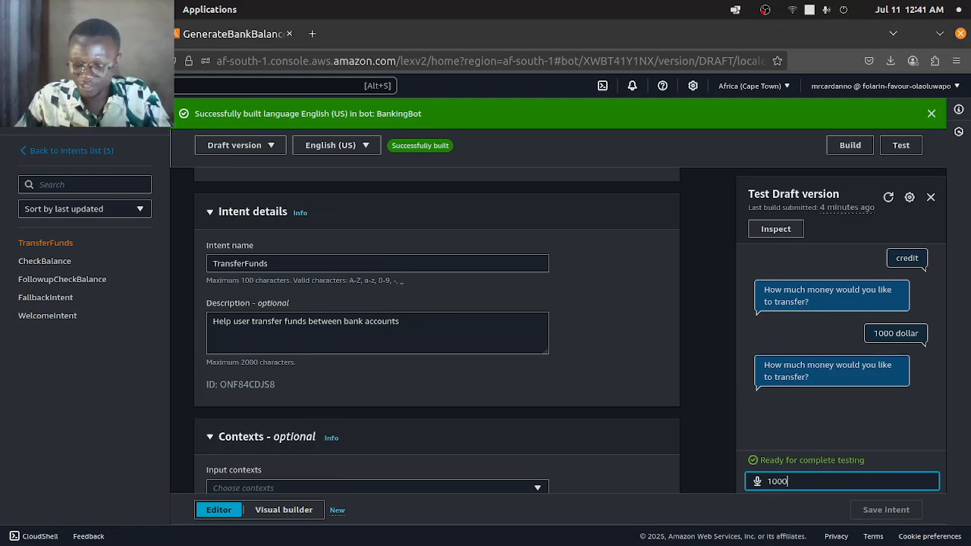
key(Return)
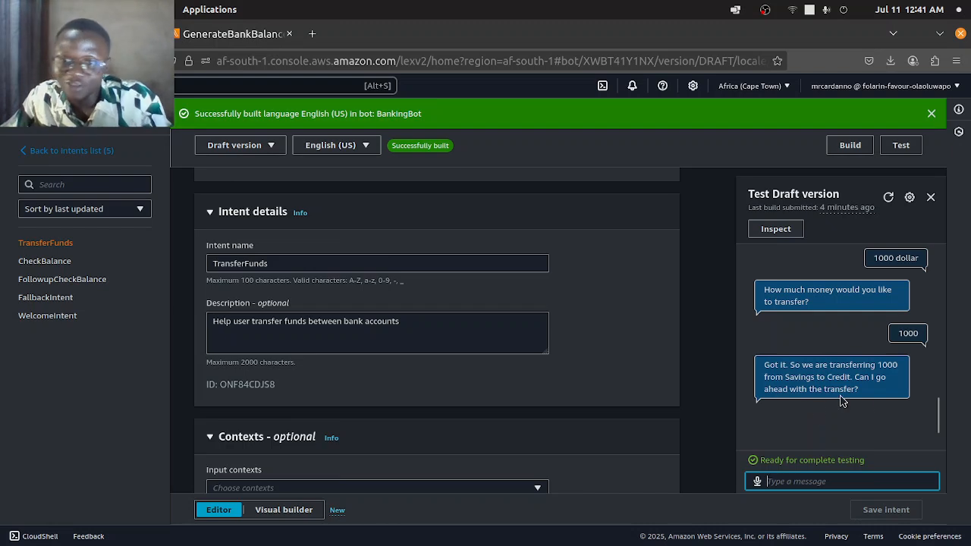
- Confirm the transfer by replying yes
text(yes)
key(Return)
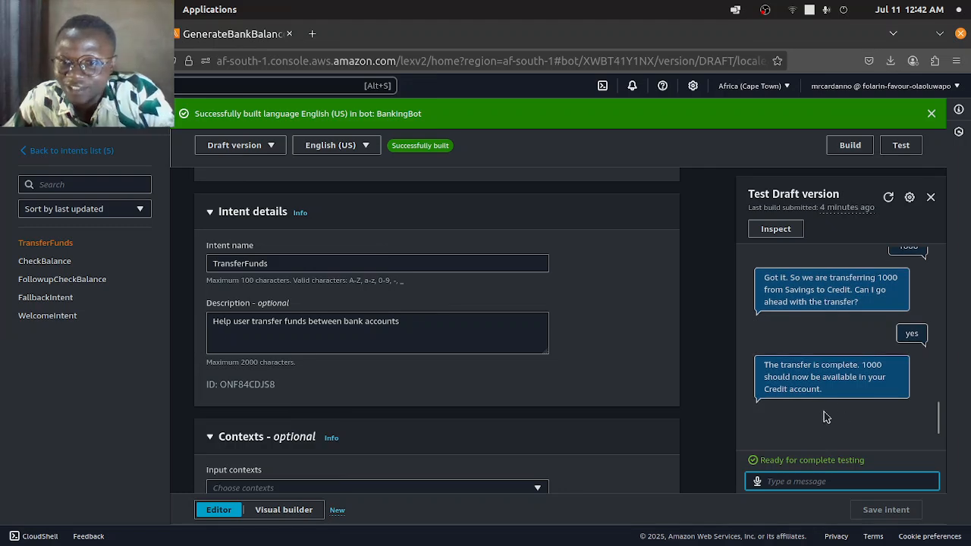
- Review the whole test conversation from the greeting through the transfer confirmation
drag(766, 360, 842, 393)
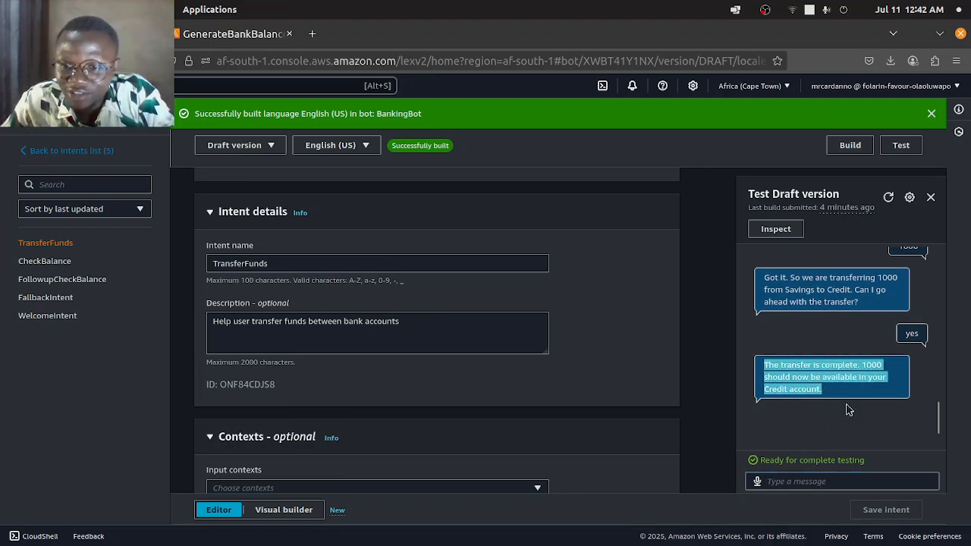
click(847, 403)
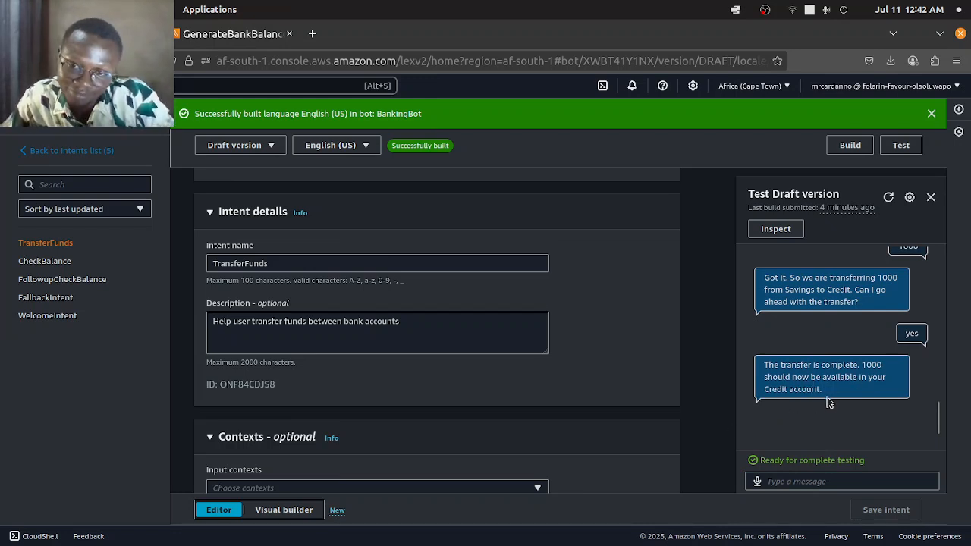
scroll(827, 408, up, 10)
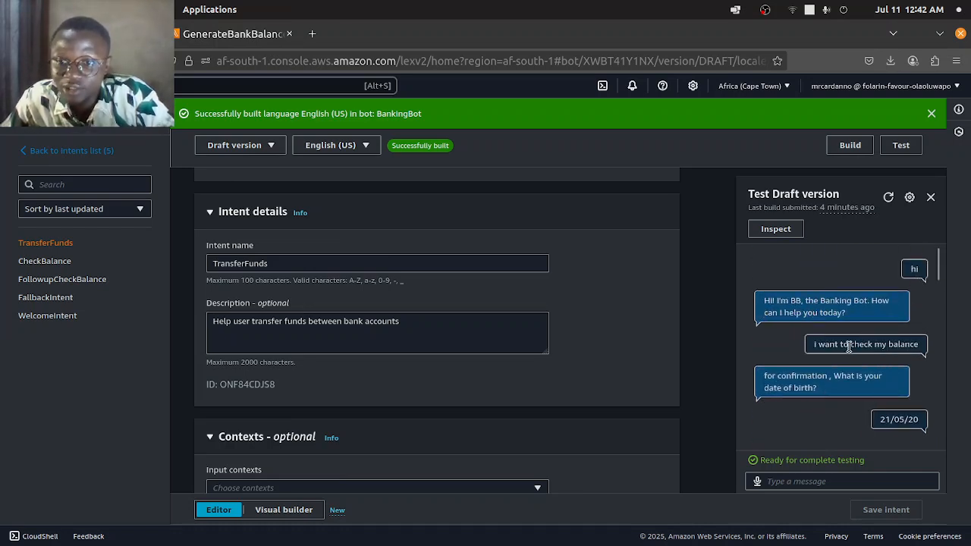
scroll(838, 356, down, 10)
scroll(827, 368, down, 1)
scroll(816, 351, up, 5)
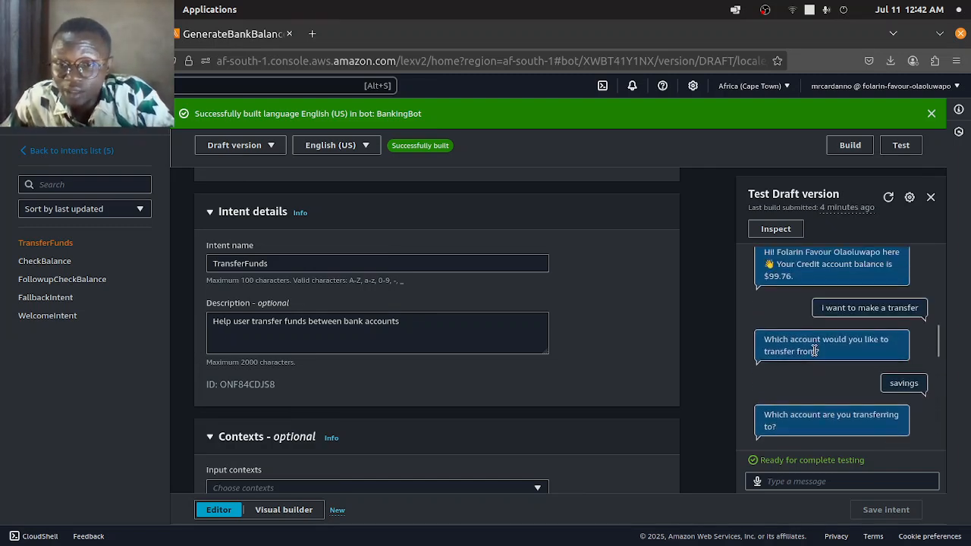
drag(806, 285, 761, 286)
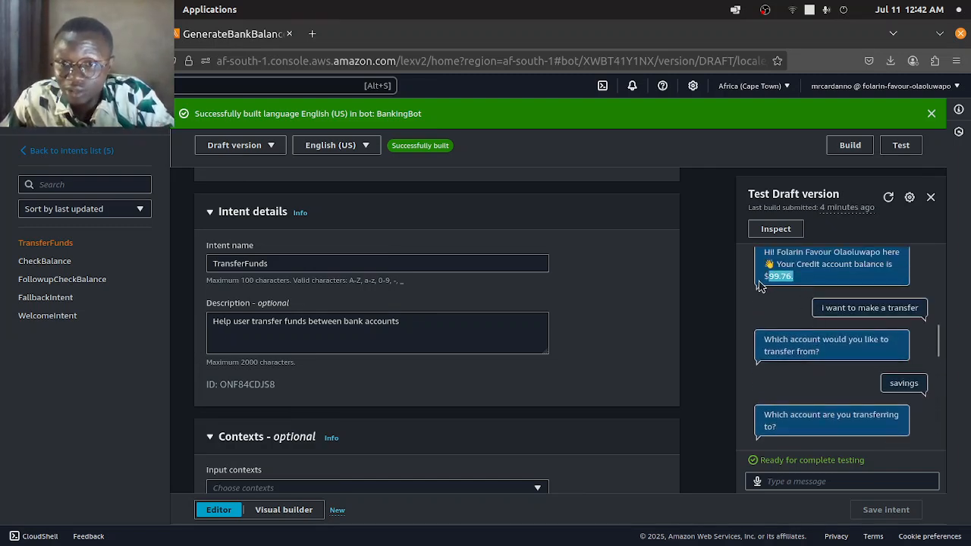
scroll(797, 311, up, 1)
scroll(793, 364, down, 2)
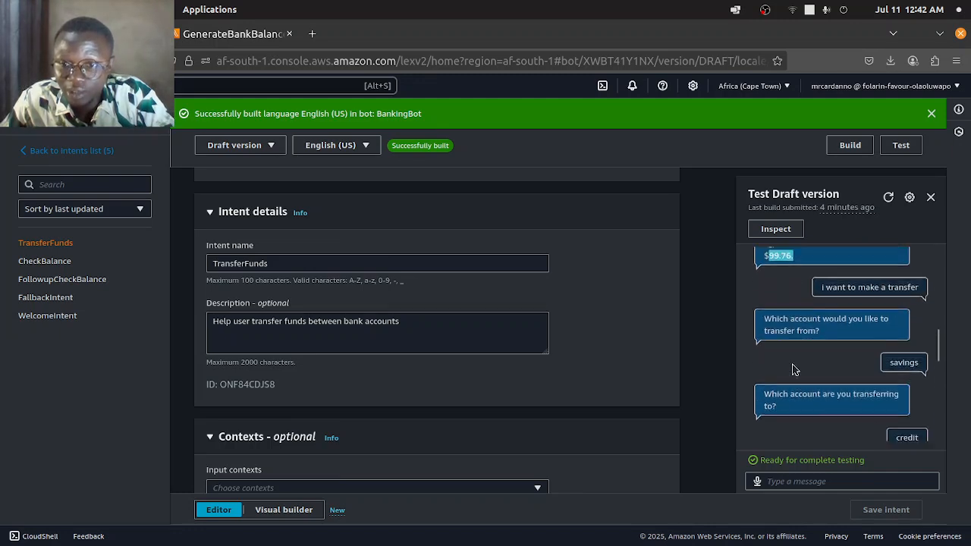
scroll(850, 319, up, 2)
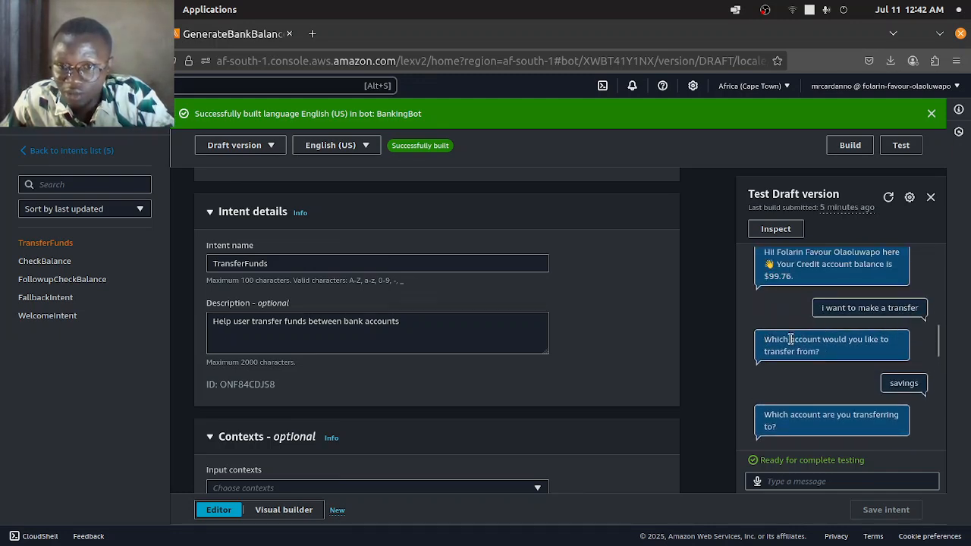
scroll(789, 347, down, 3)
scroll(809, 404, down, 5)
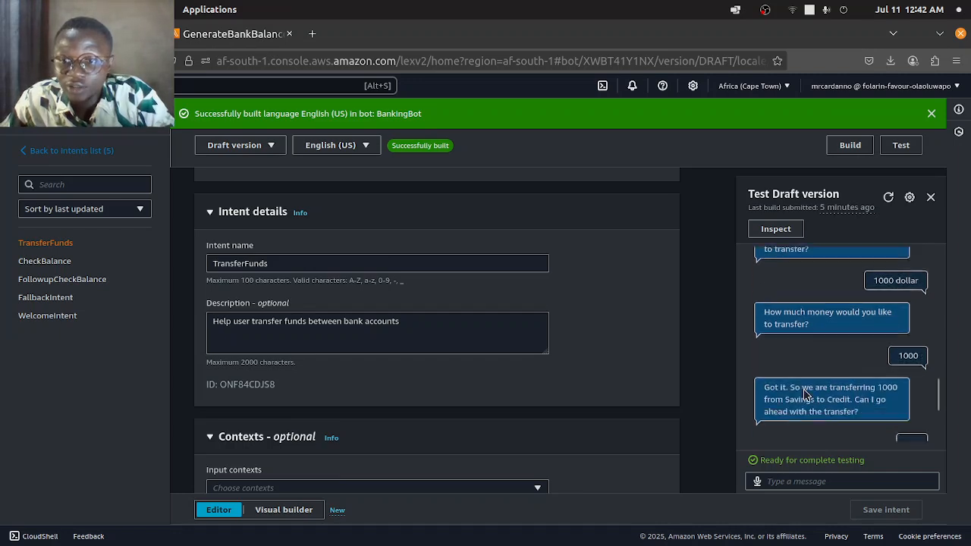
scroll(826, 367, up, 2)
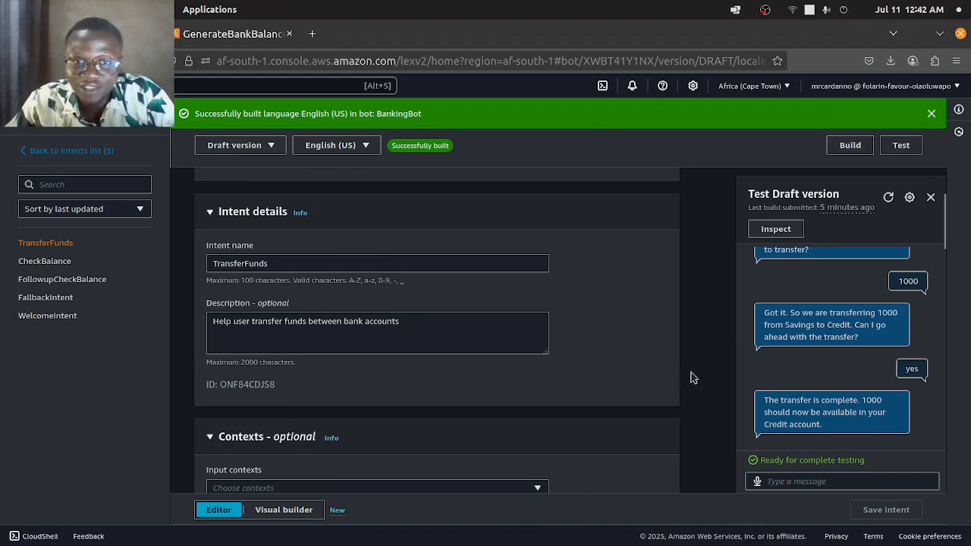
scroll(848, 369, up, 10)
scroll(850, 349, up, 3)
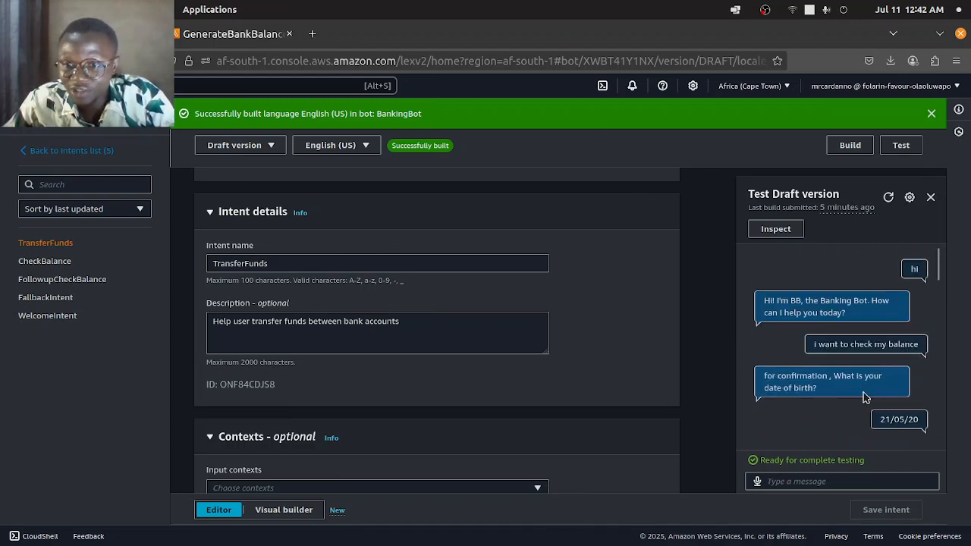
scroll(863, 374, down, 10)
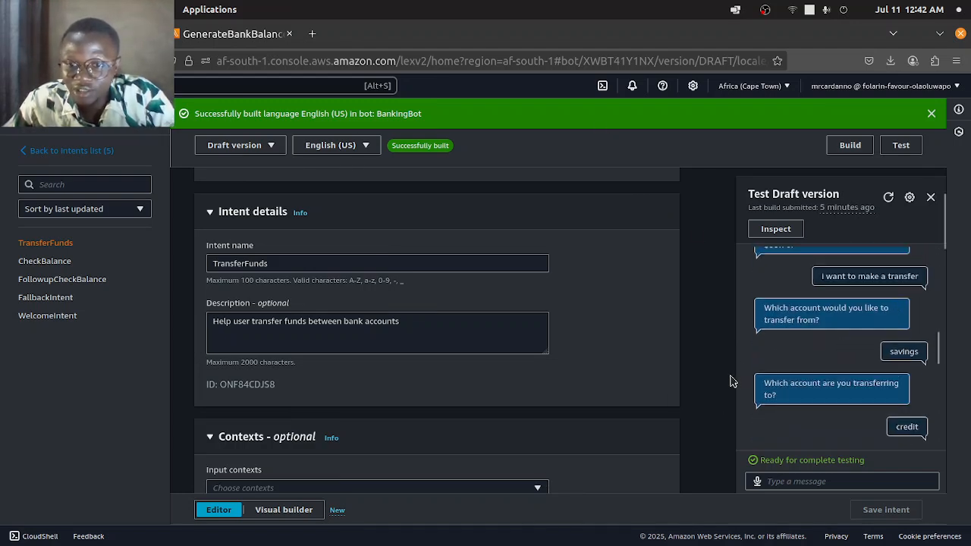
key(ctrl+plus)
key(ctrl+plus)
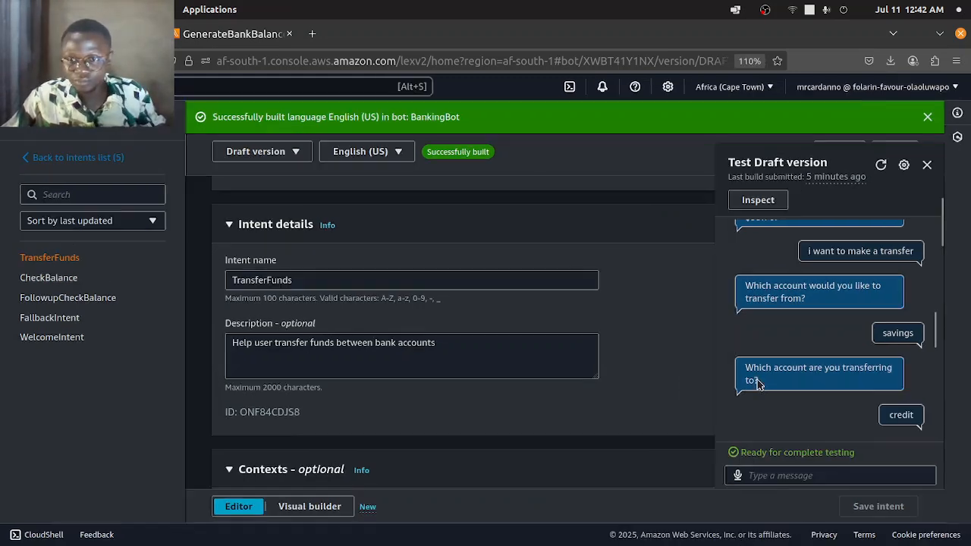
scroll(763, 376, up, 10)
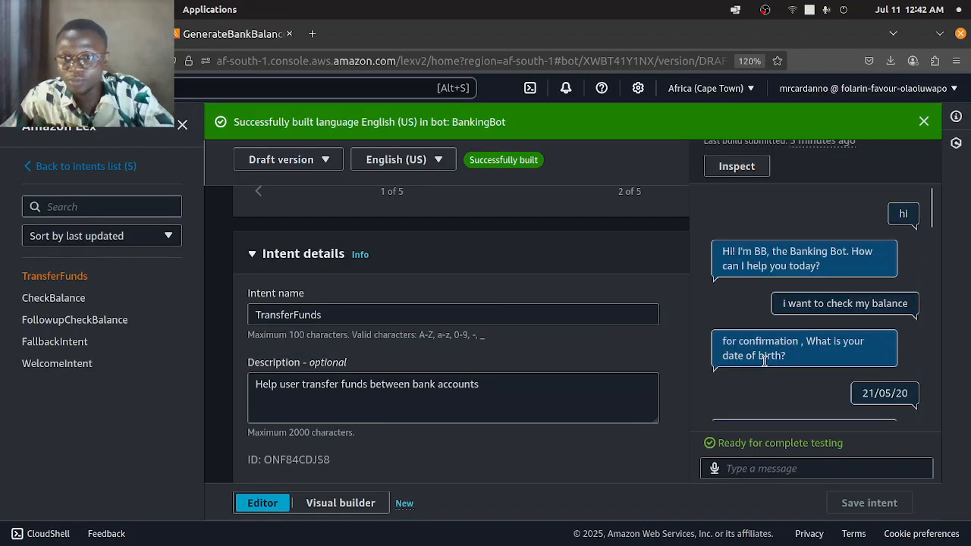
scroll(766, 358, down, 10)
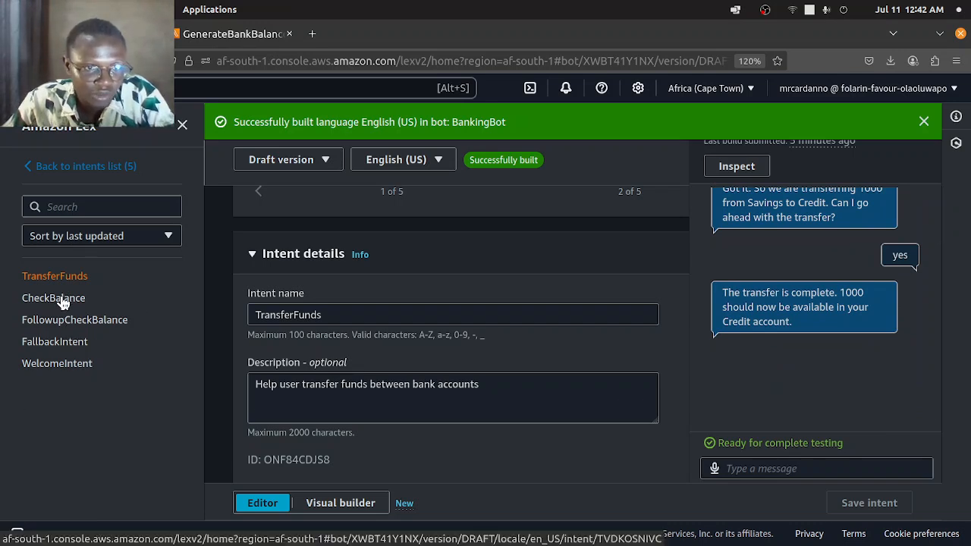
- Open the accountType slot type and examine its slot type values and synonyms
click(106, 174)
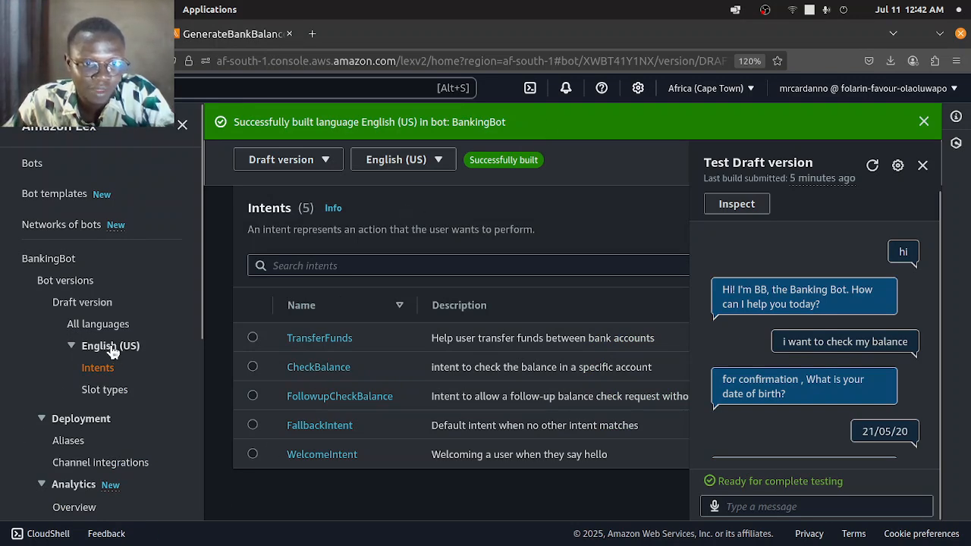
click(98, 396)
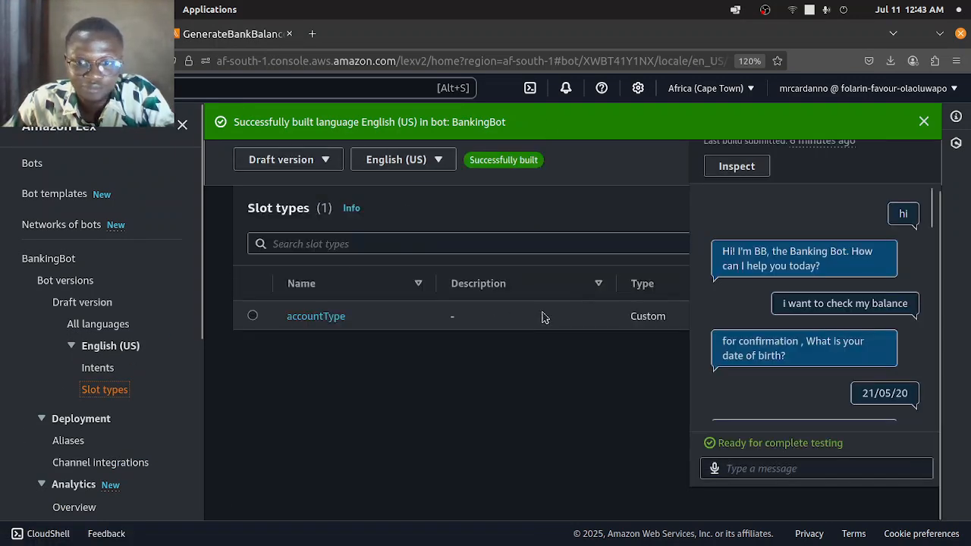
click(336, 317)
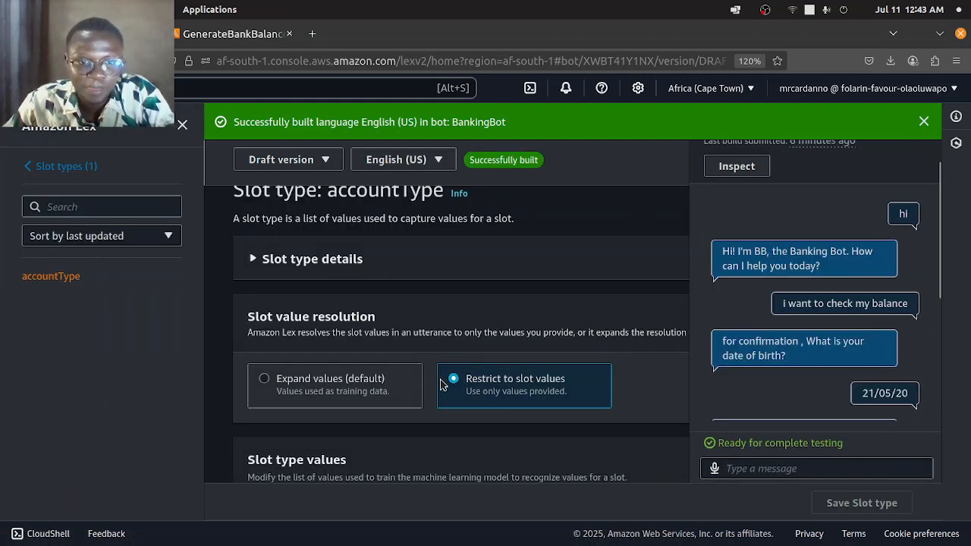
scroll(514, 273, down, 3)
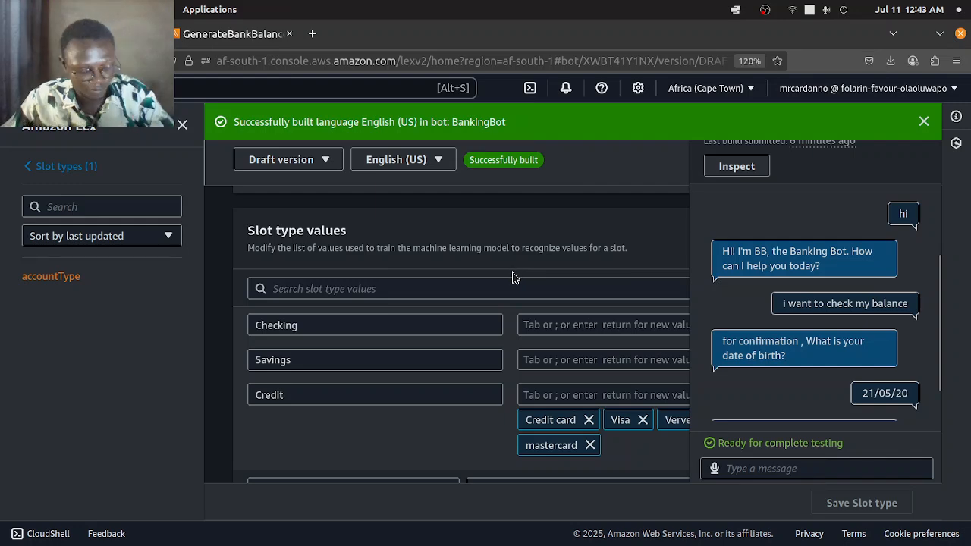
key(ctrl+plus)
key(ctrl+plus)
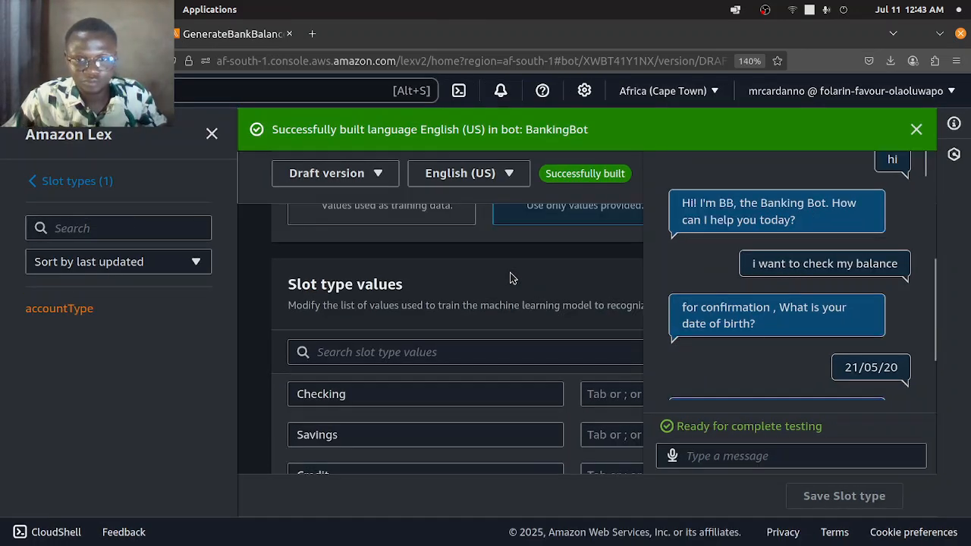
key(ctrl+plus)
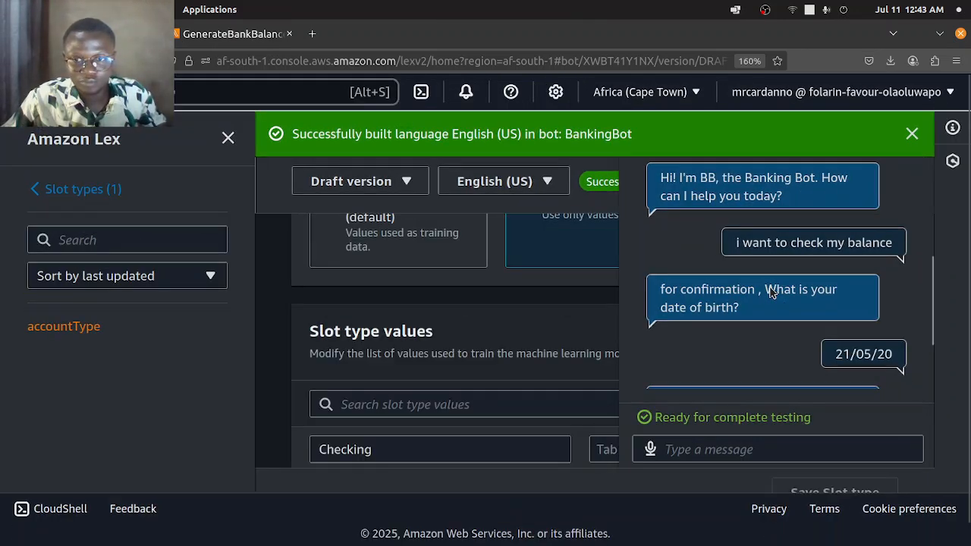
scroll(770, 292, down, 2)
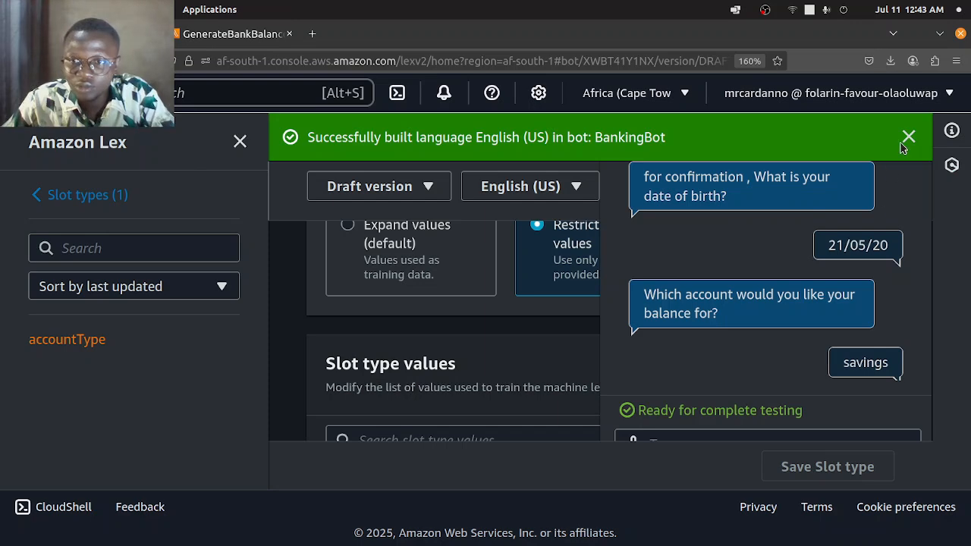
key(ctrl+minus)
key(ctrl+minus)
key(ctrl+minus)
key(ctrl+minus)
key(ctrl+minus)
key(ctrl+minus)
key(ctrl+minus)
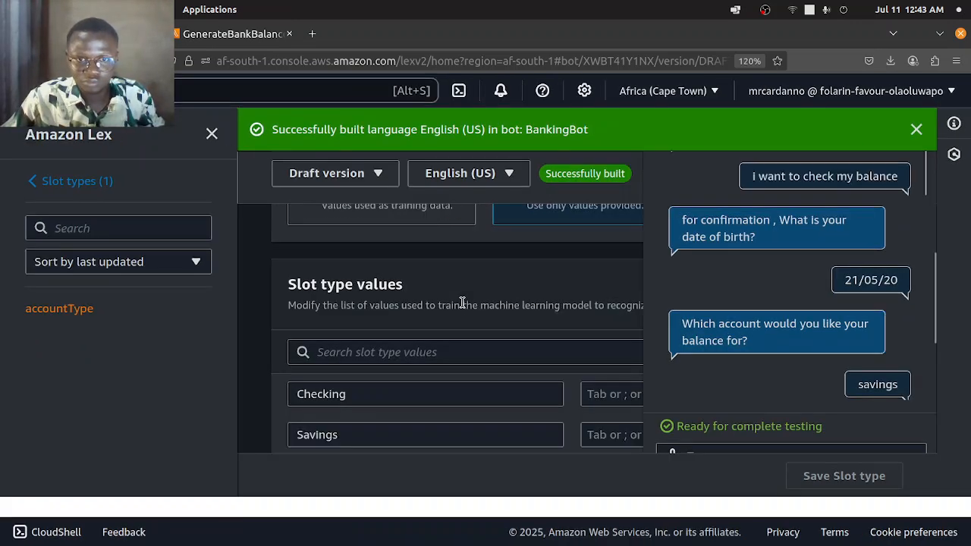
key(ctrl+minus)
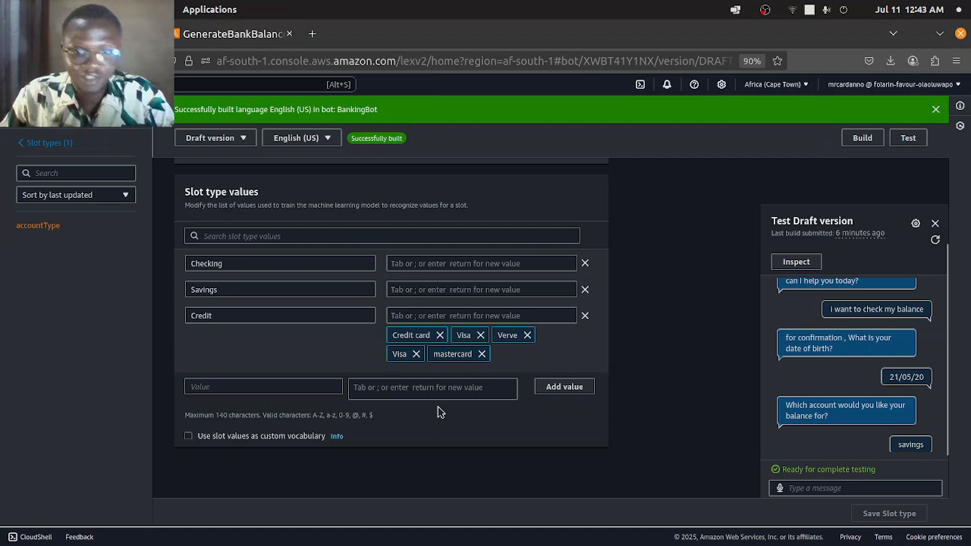
- Leave the accountType slot type and return to the Slot types list
scroll(438, 412, down, 2)
scroll(393, 366, up, 4)
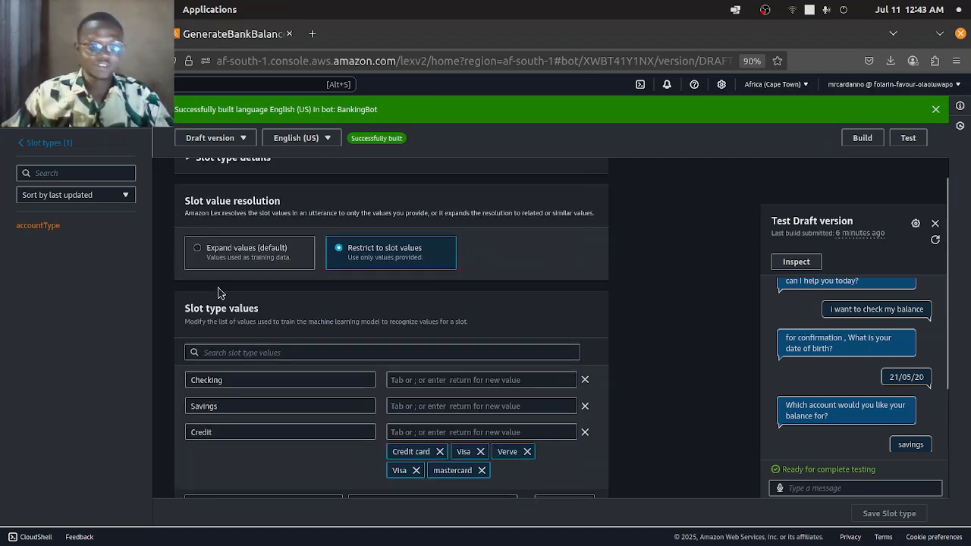
click(53, 144)
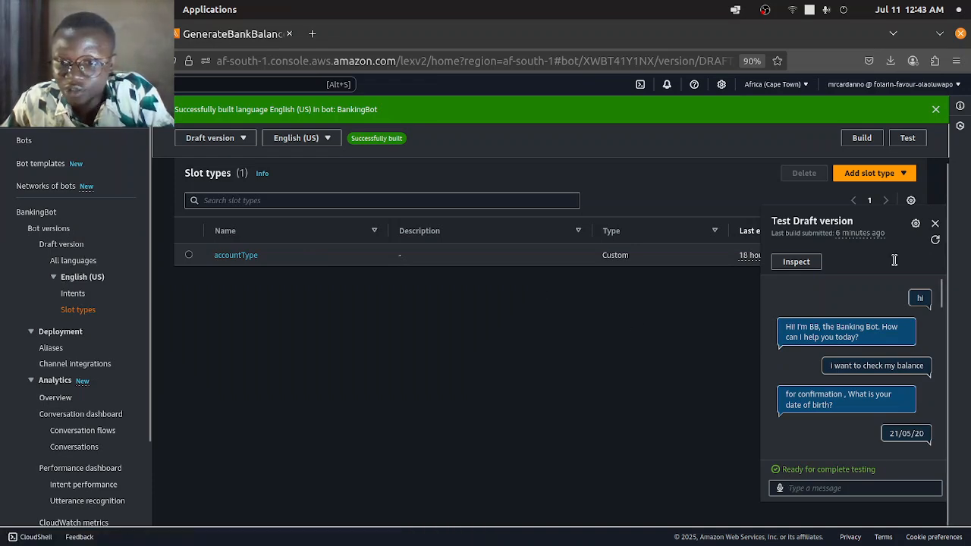
- Enlarge the console page to 130%, allow microphone access for the test chat, and speak a message to the bot
double_click(780, 35)
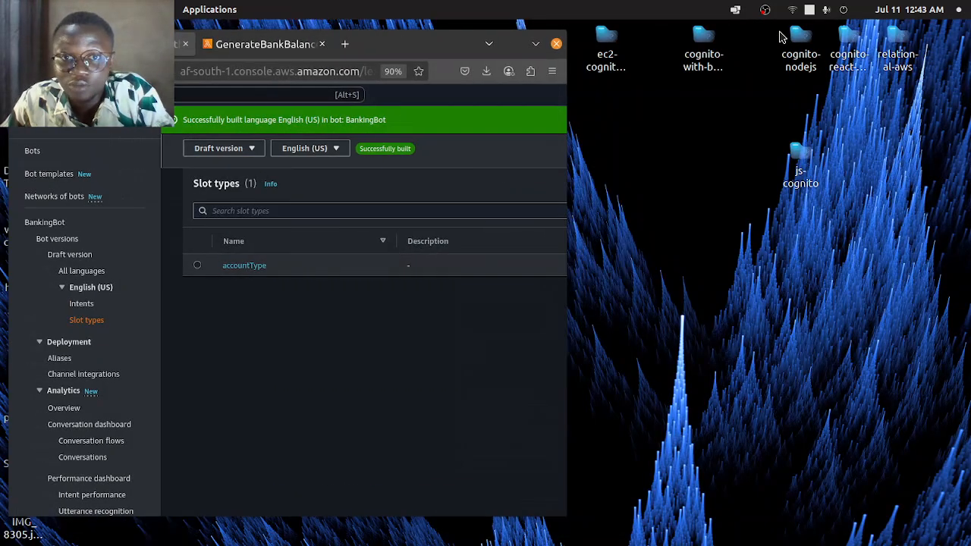
double_click(391, 44)
key(ctrl+plus)
key(ctrl+plus)
key(ctrl+plus)
key(ctrl+plus)
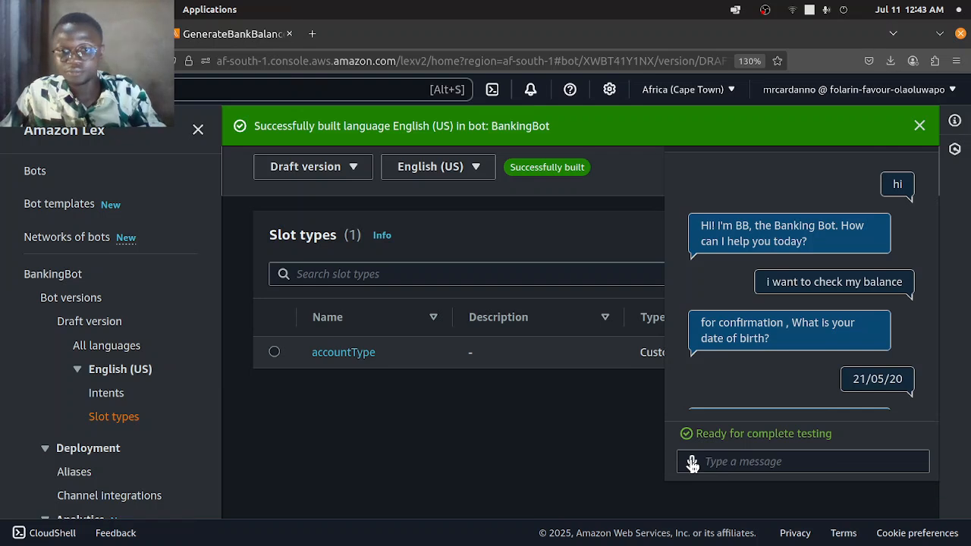
click(692, 463)
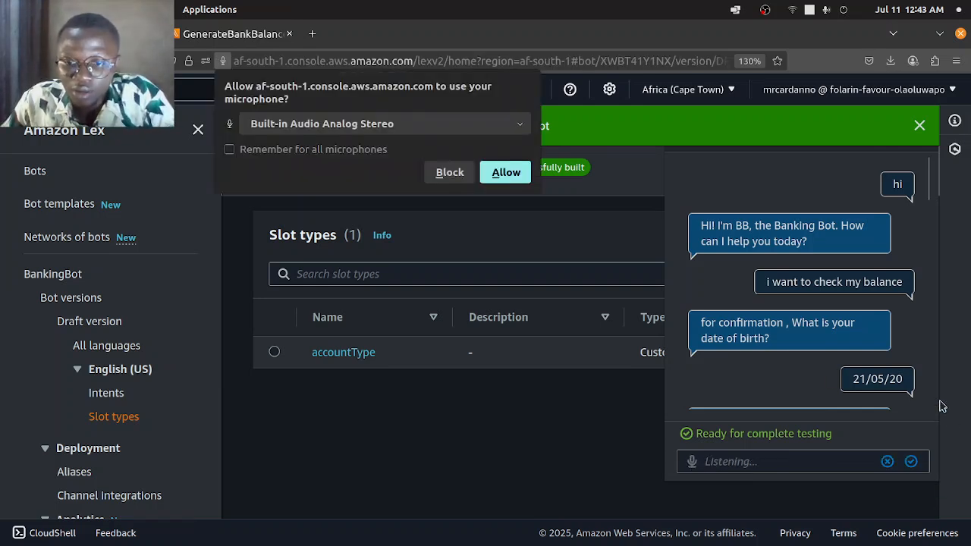
click(507, 173)
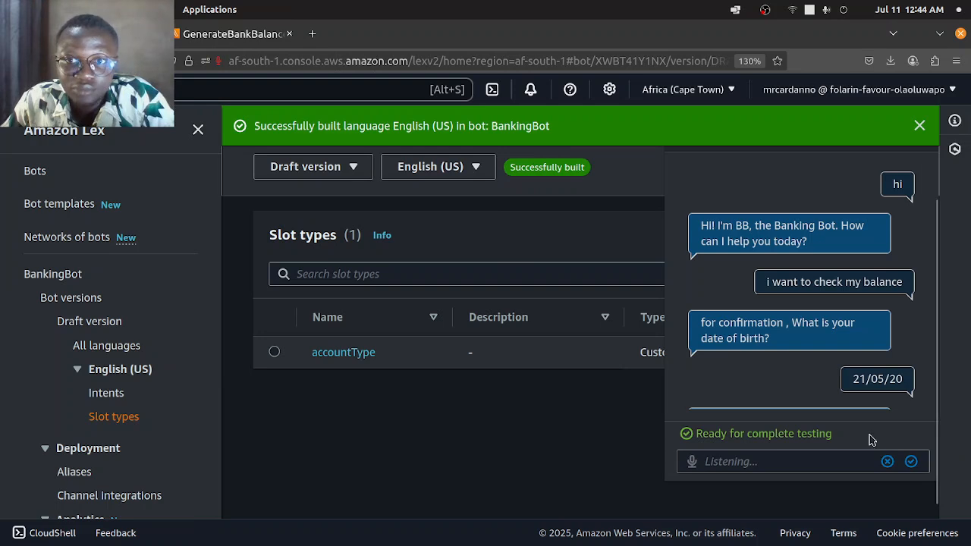
click(911, 462)
scroll(748, 353, down, 10)
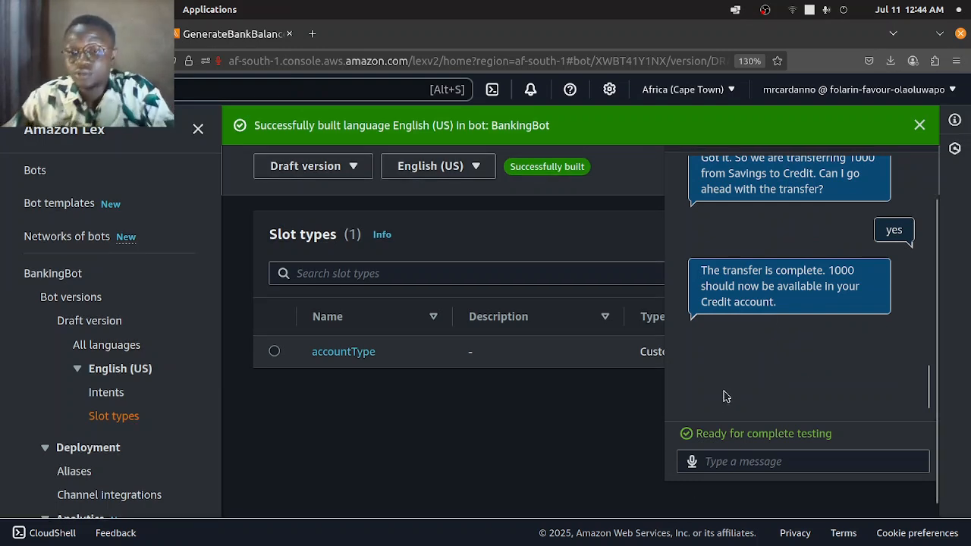
click(692, 461)
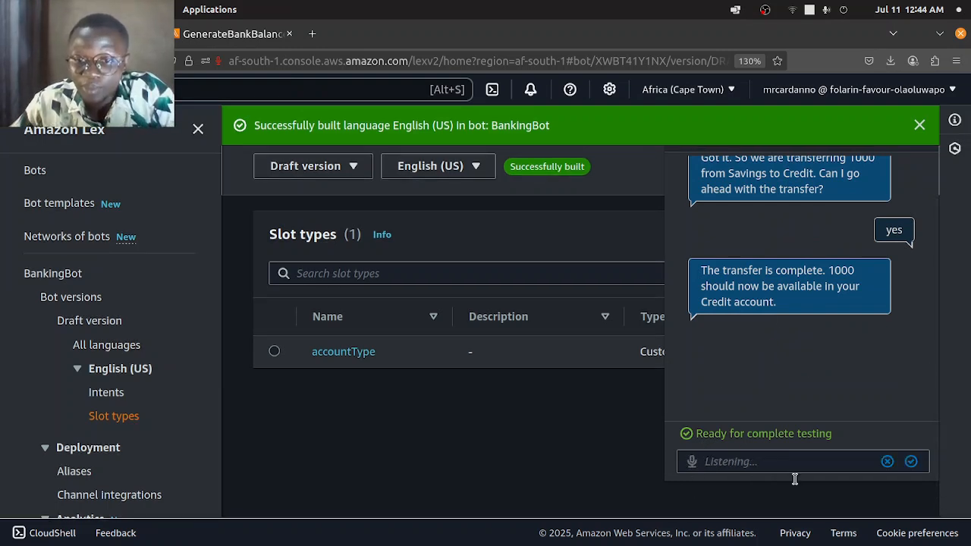
click(911, 461)
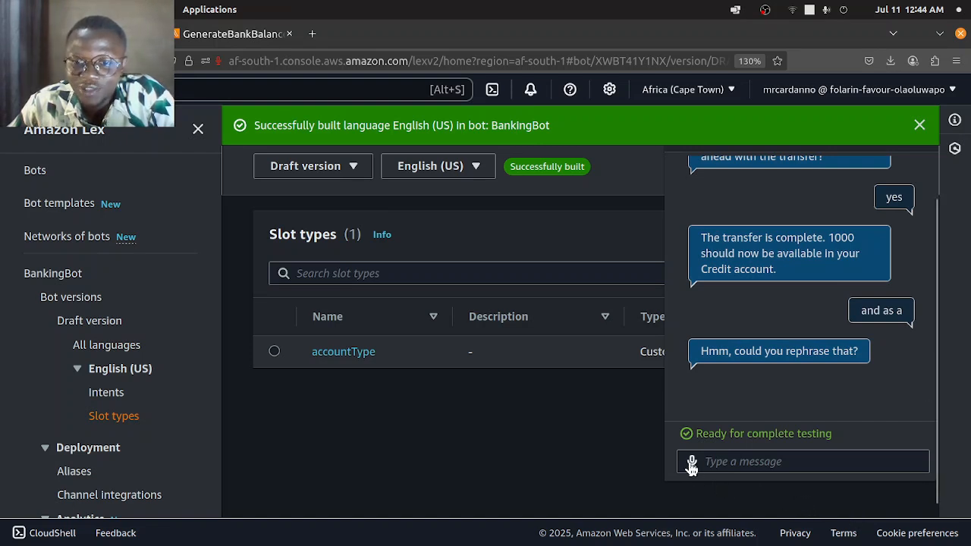
- By voice, ask the bot to check the balance, answer the date-of-birth prompt, and choose the credit account
click(692, 462)
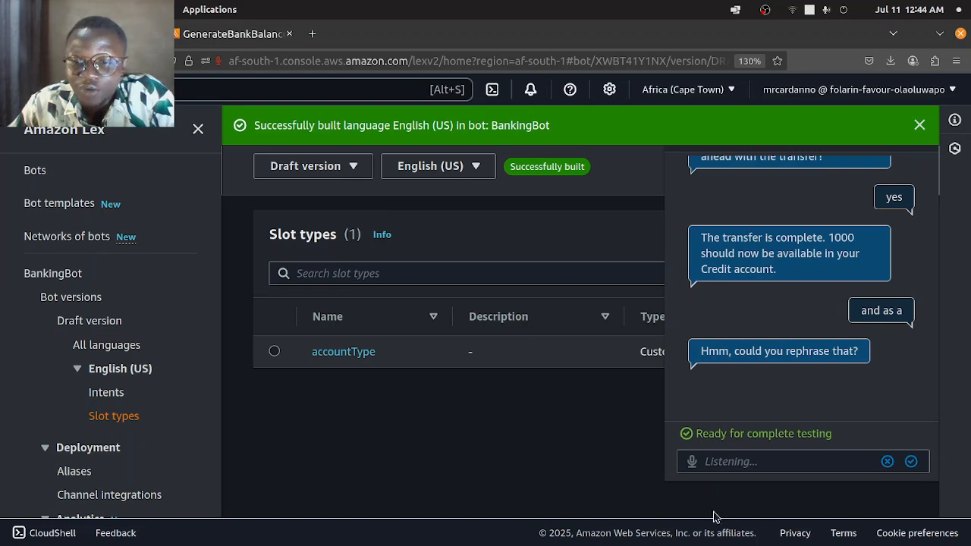
click(892, 463)
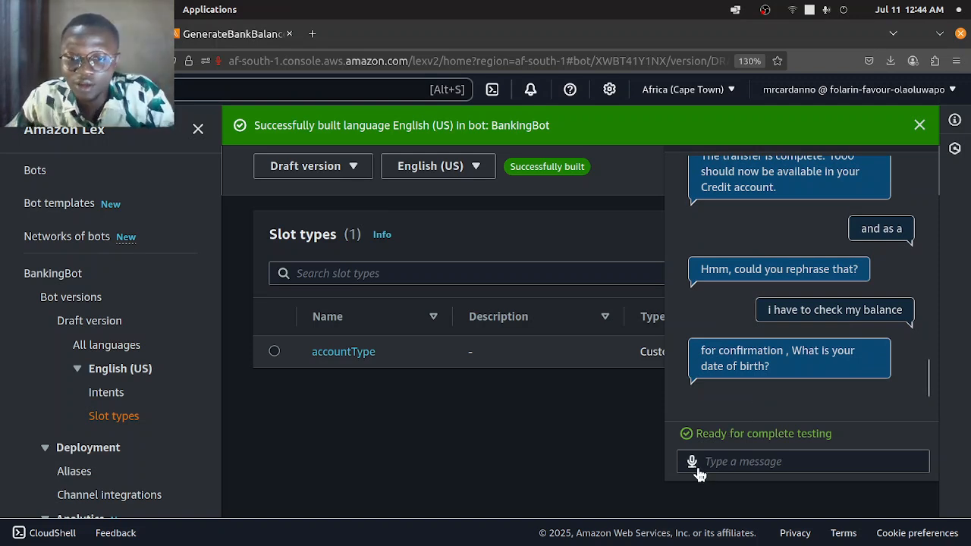
click(693, 463)
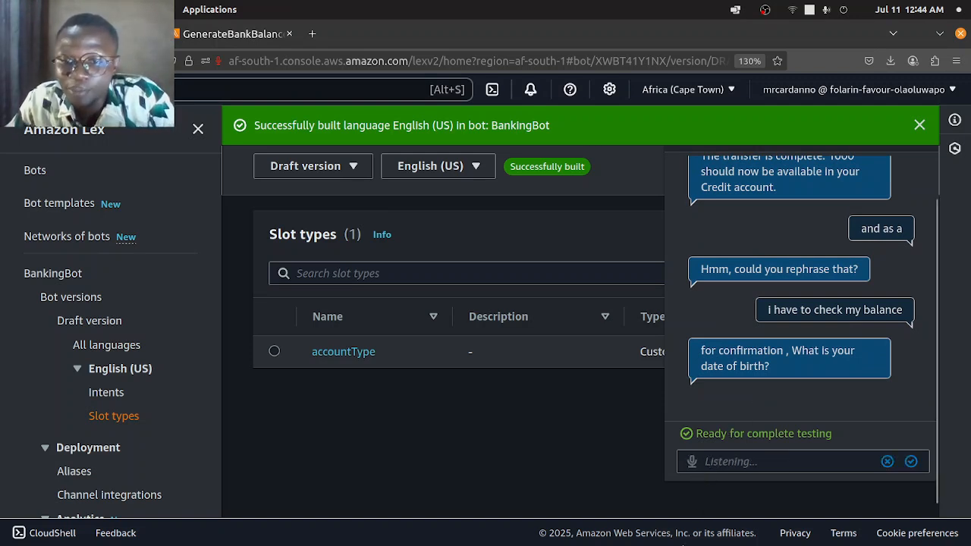
click(911, 463)
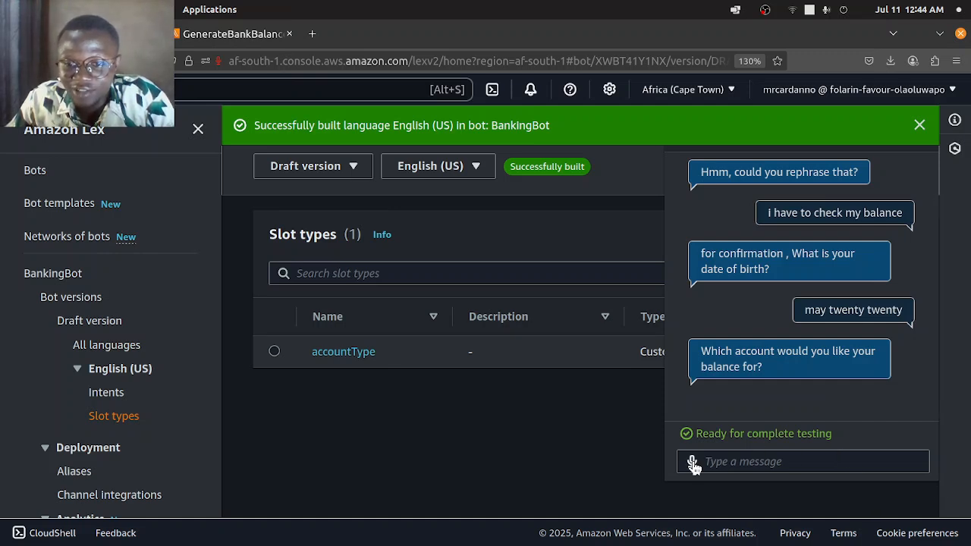
click(692, 462)
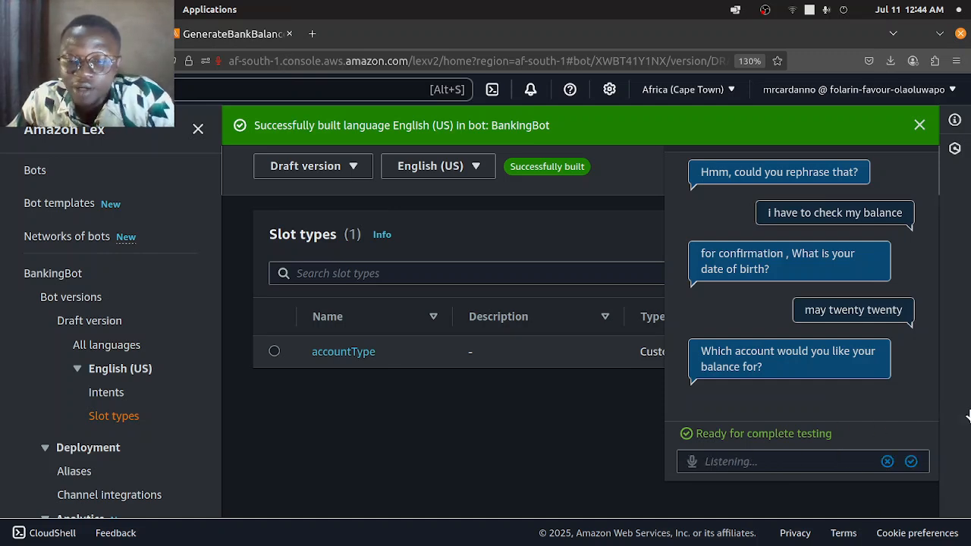
click(912, 462)
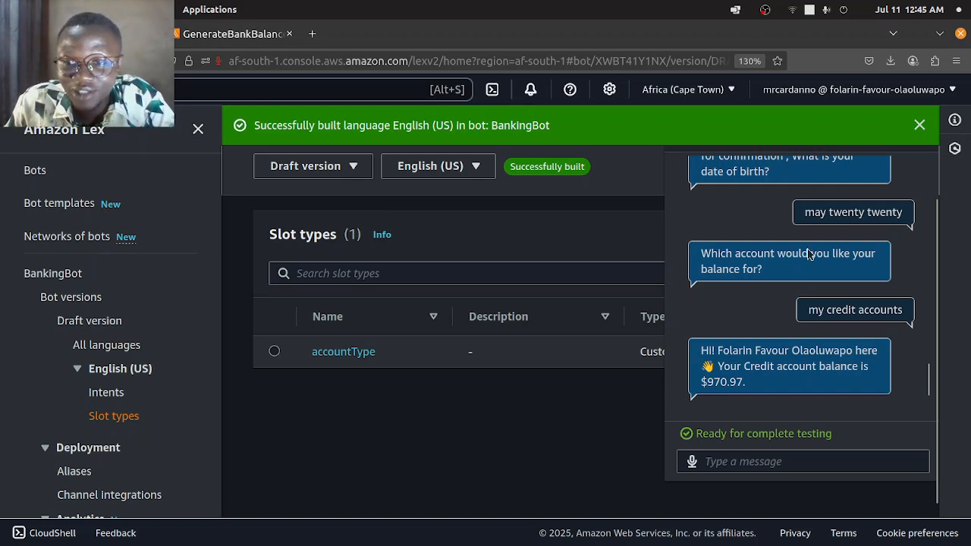
- Review the whole test conversation and the bot's navigation pane
scroll(846, 301, up, 3)
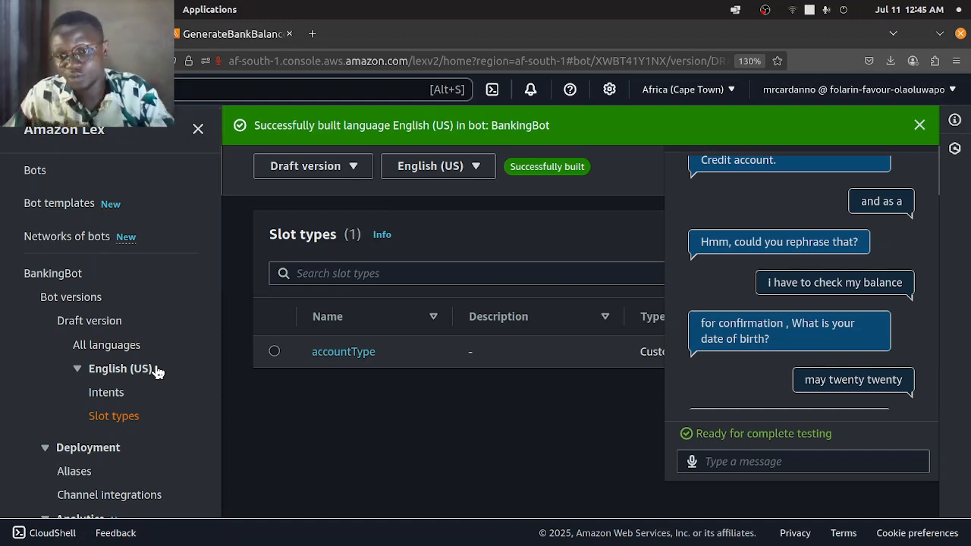
scroll(794, 287, down, 5)
scroll(793, 287, up, 5)
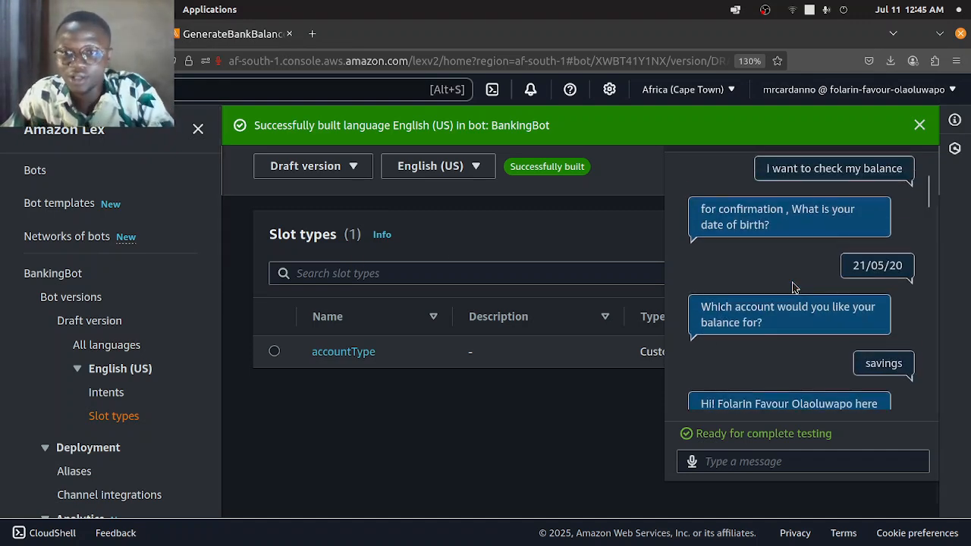
scroll(793, 289, down, 10)
scroll(794, 288, down, 5)
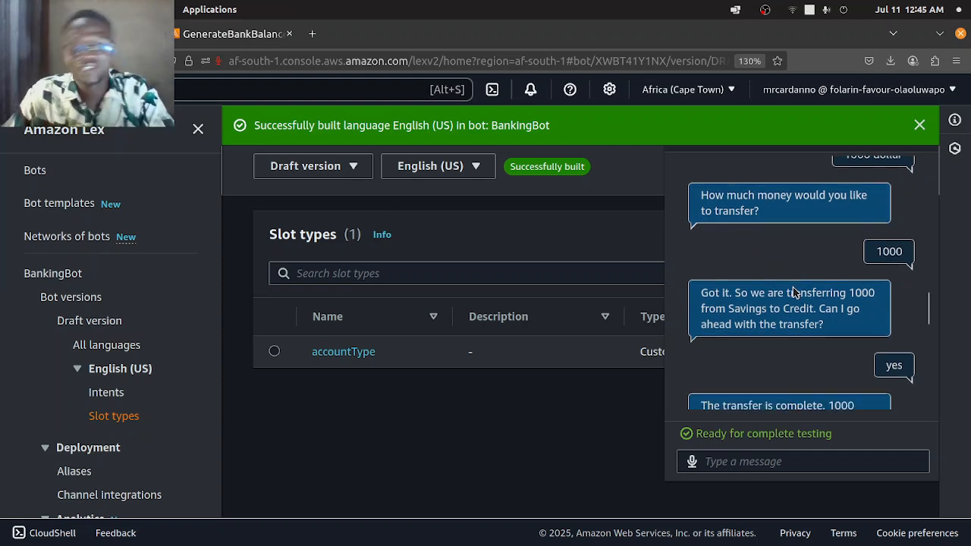
scroll(121, 431, down, 5)
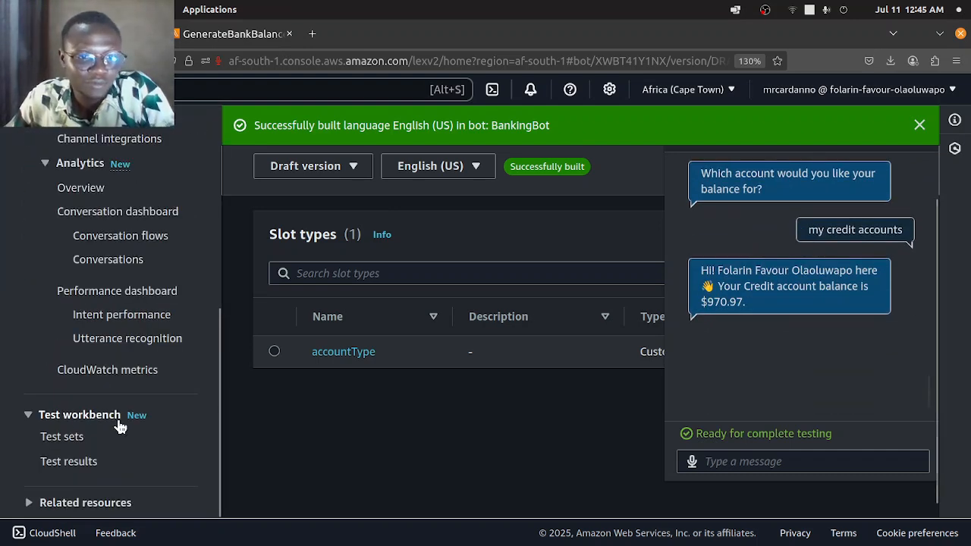
scroll(121, 431, up, 5)
scroll(124, 435, up, 3)
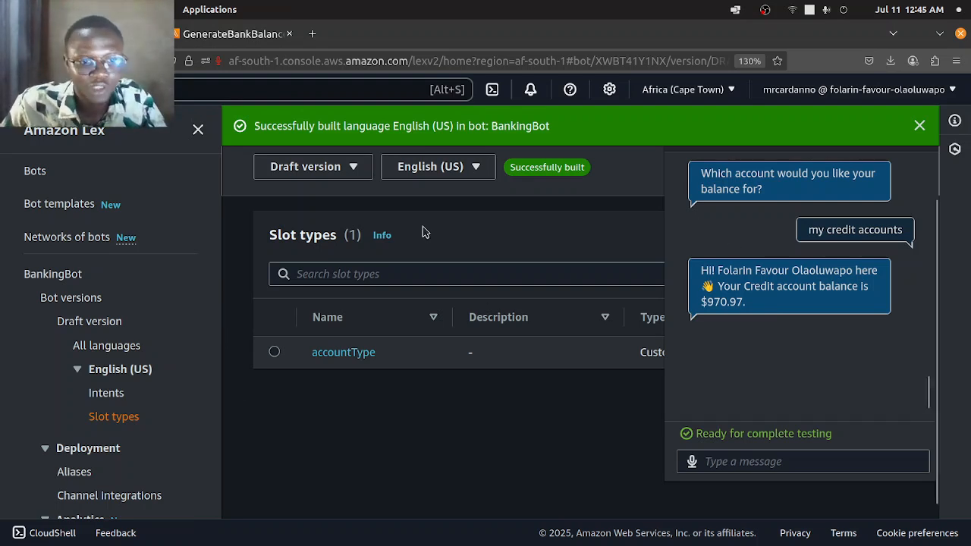
scroll(84, 343, down, 5)
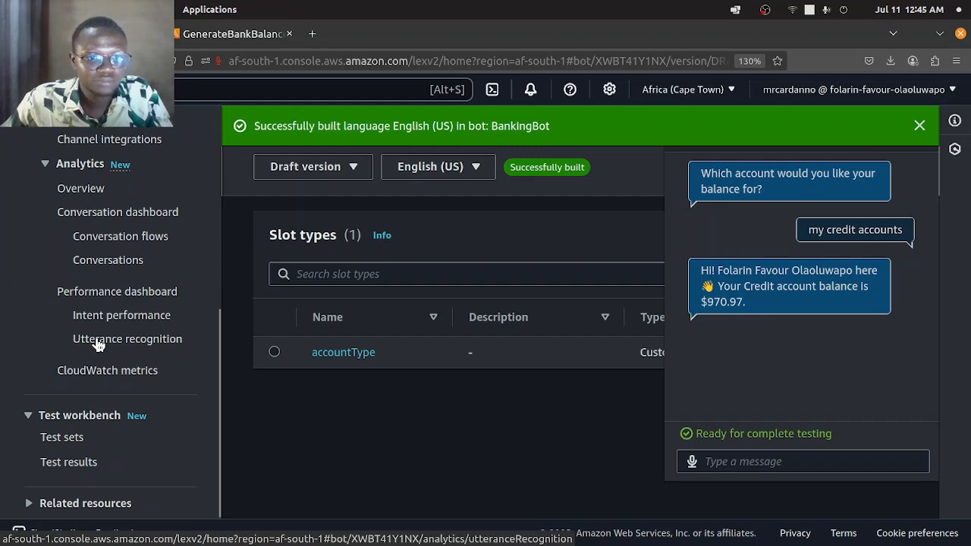
scroll(98, 343, up, 3)
scroll(819, 322, up, 5)
scroll(827, 317, up, 8)
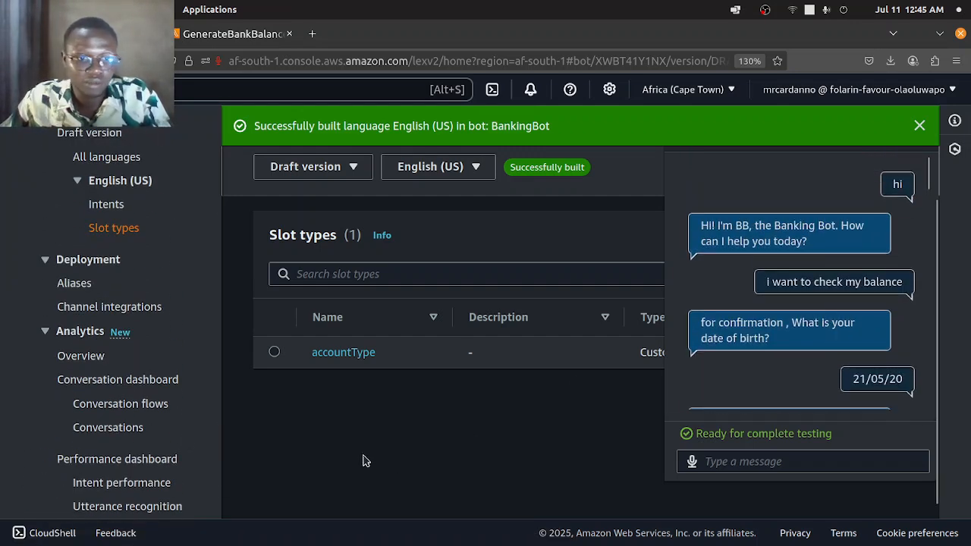
scroll(180, 444, down, 3)
scroll(180, 445, up, 5)
scroll(180, 445, up, 3)
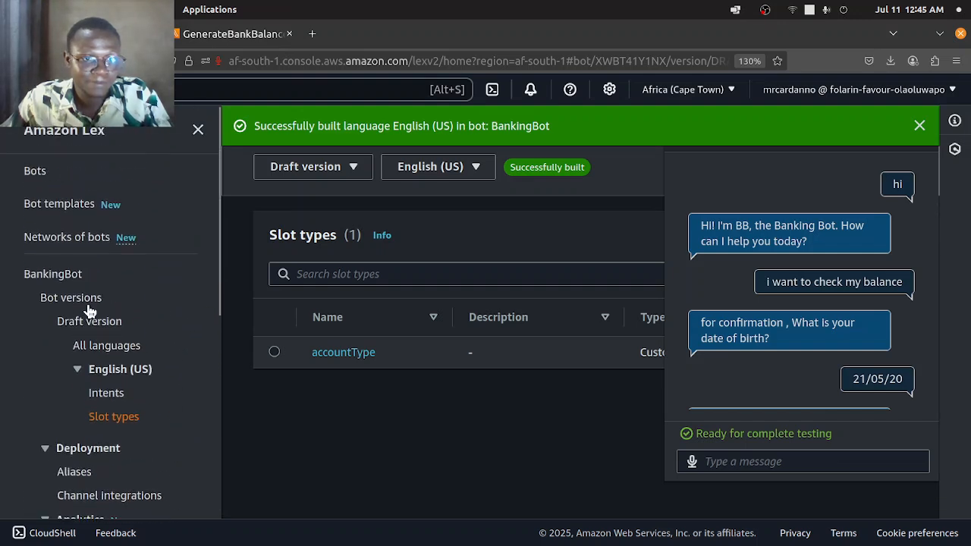
scroll(111, 429, down, 2)
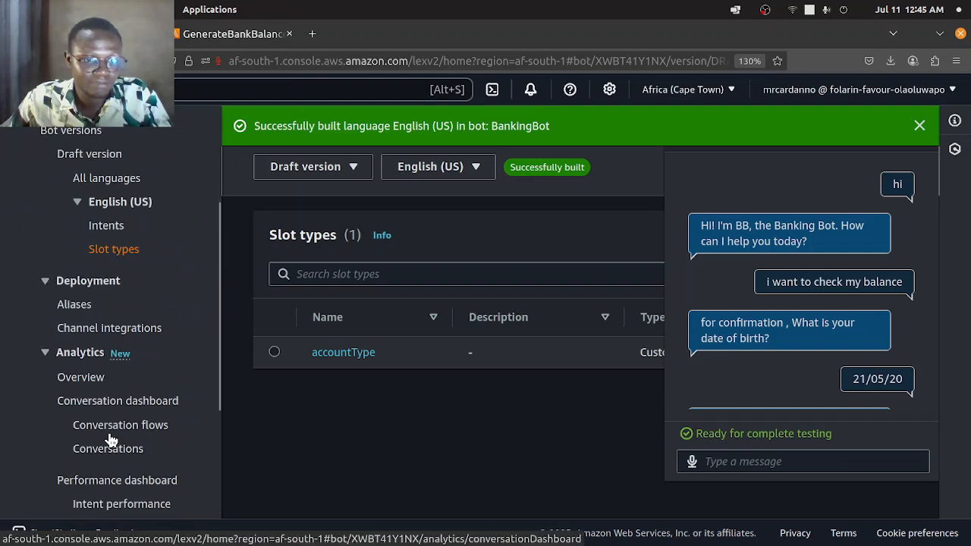
- Open the bot's Aliases page
click(74, 304)
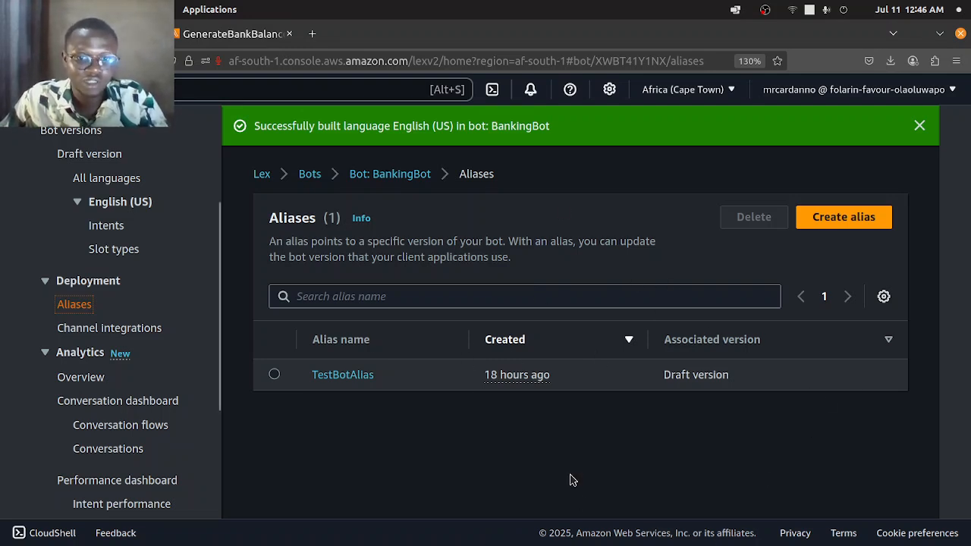
scroll(155, 421, down, 5)
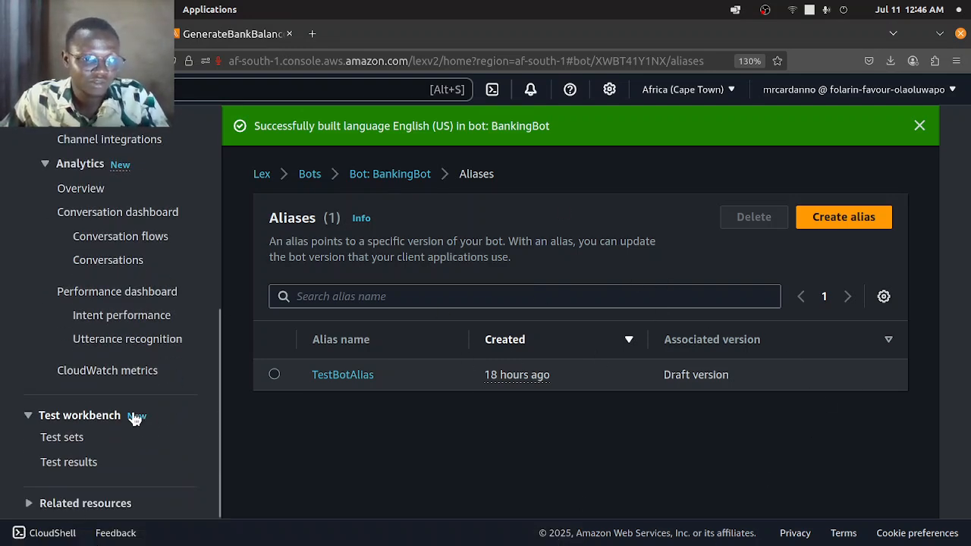
scroll(124, 418, up, 10)
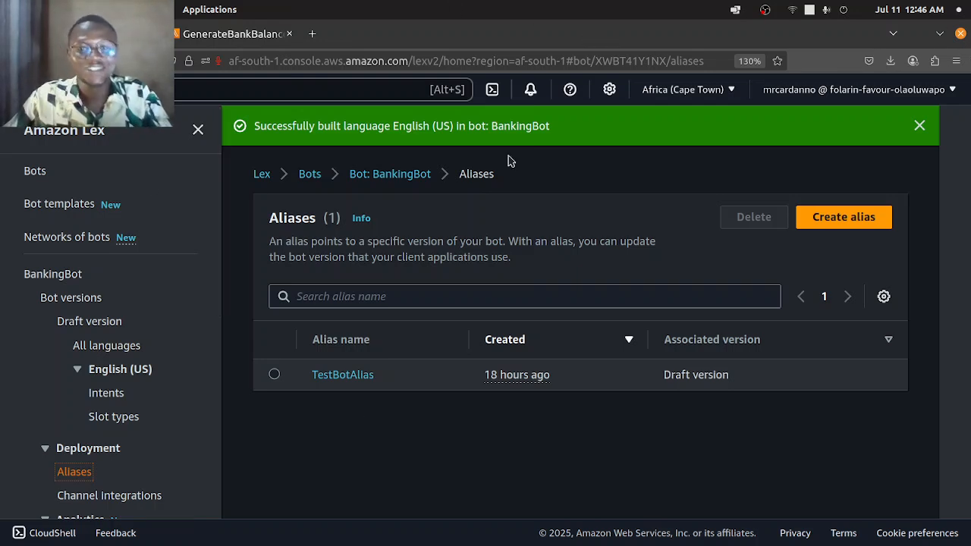
- Switch to the GenerateBankBalanceJS Lambda function and review its handler code
click(231, 33)
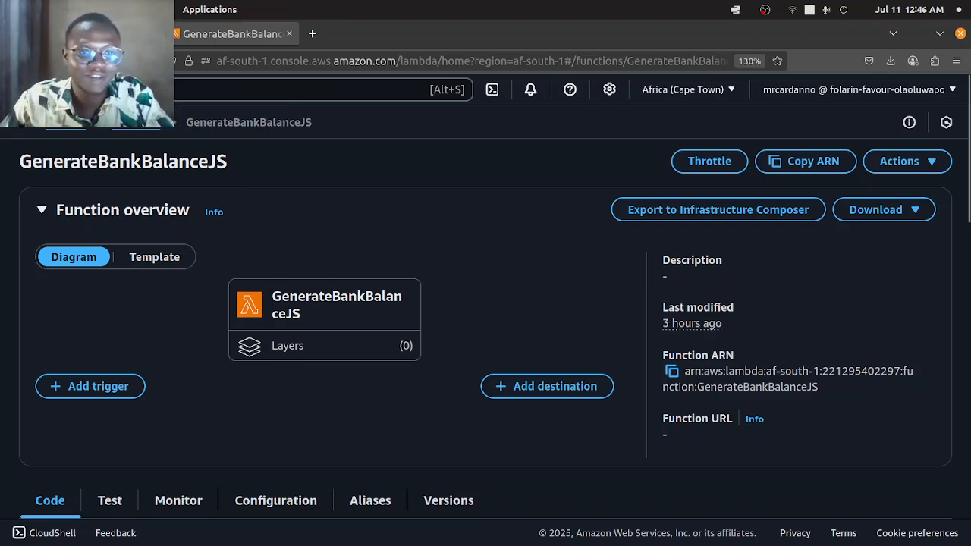
scroll(257, 221, down, 8)
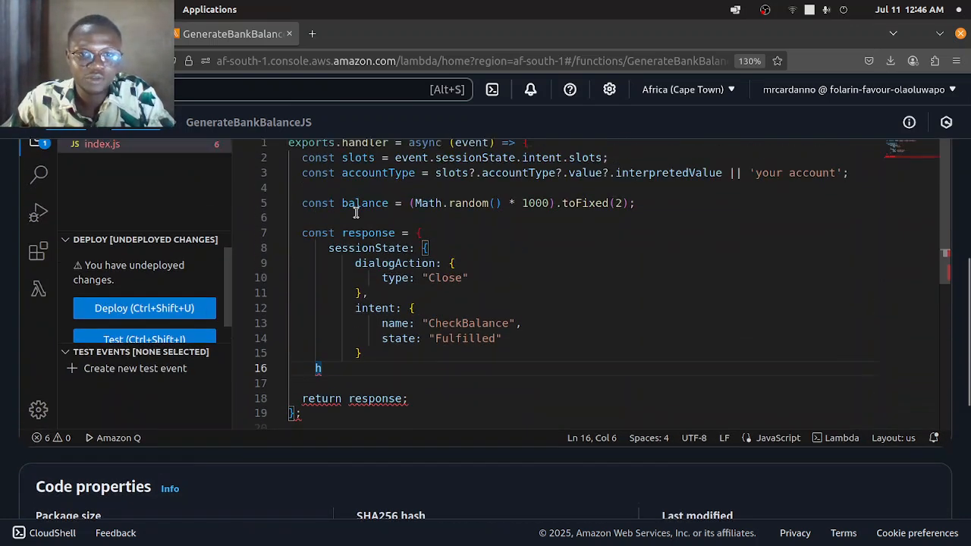
scroll(354, 215, up, 3)
scroll(575, 283, down, 3)
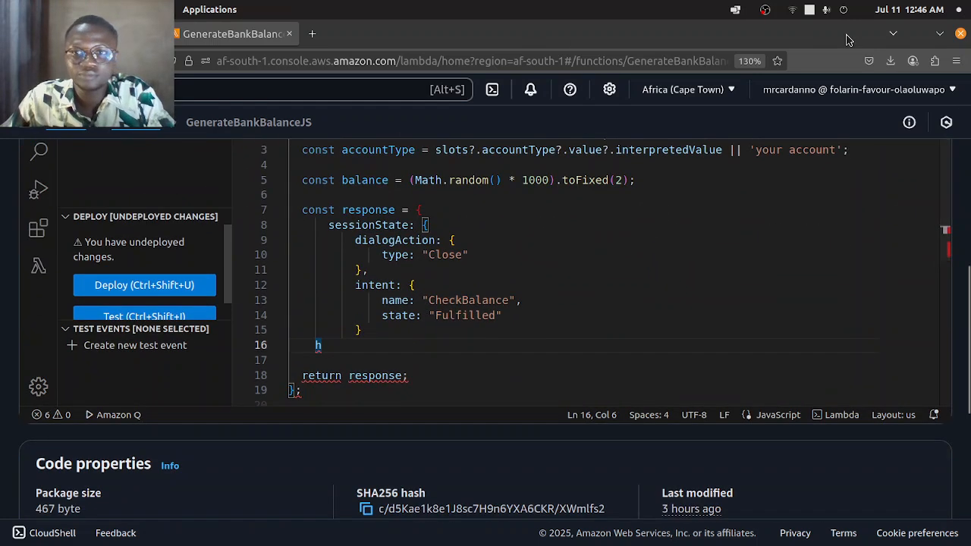
- Switch to the Medium article about the banking chatbot in Chromium and maximize its window
click(940, 34)
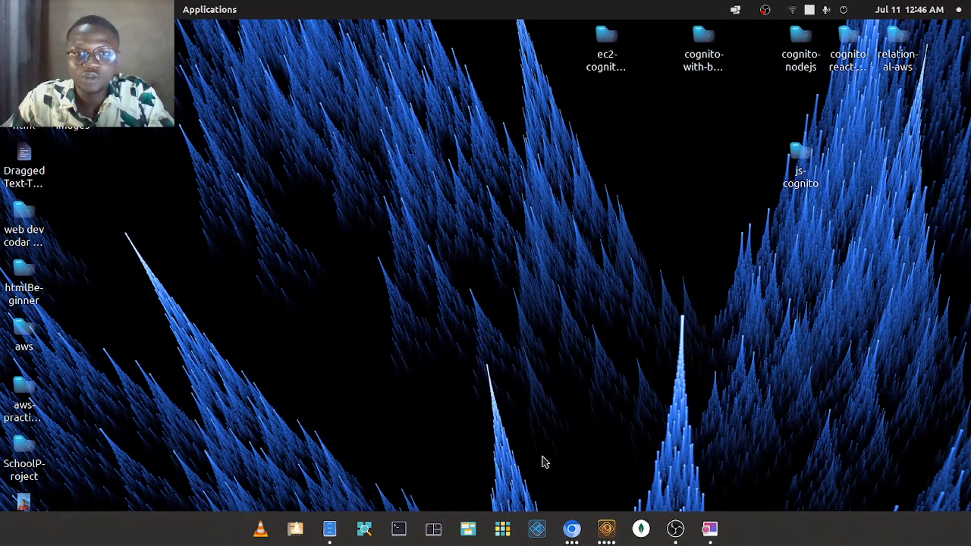
click(572, 531)
click(585, 472)
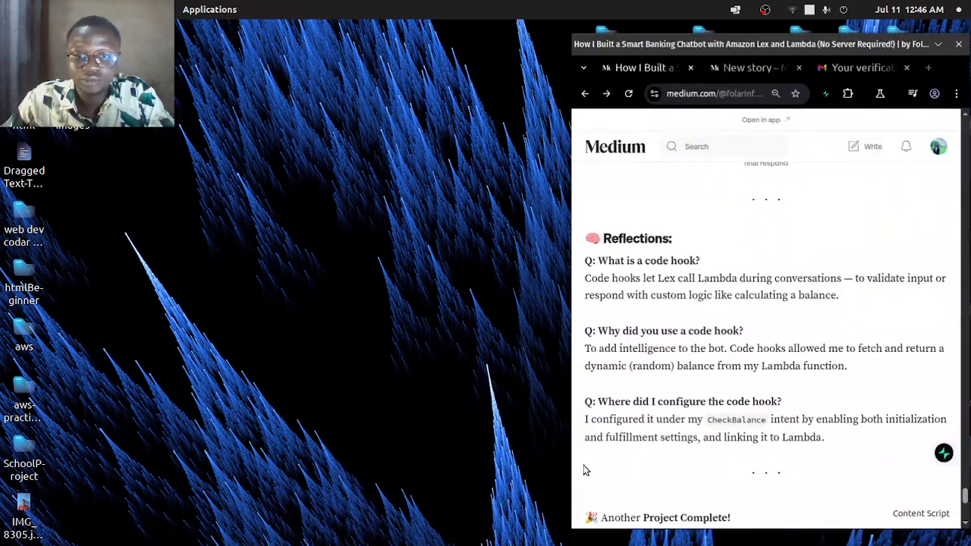
double_click(861, 47)
- Scroll through the article's test screenshot, architecture diagram and key concepts section
scroll(419, 235, up, 15)
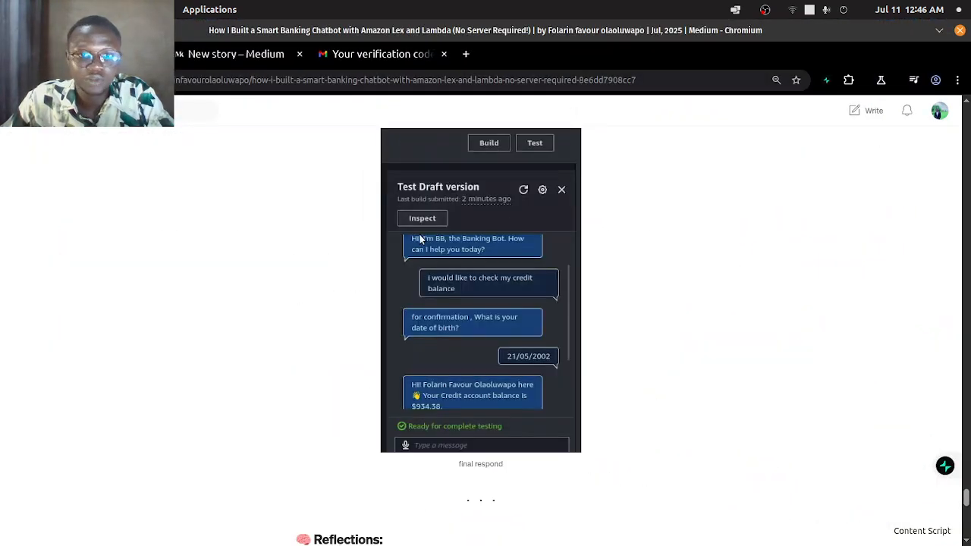
drag(967, 466, 967, 114)
scroll(572, 301, down, 4)
scroll(573, 300, down, 3)
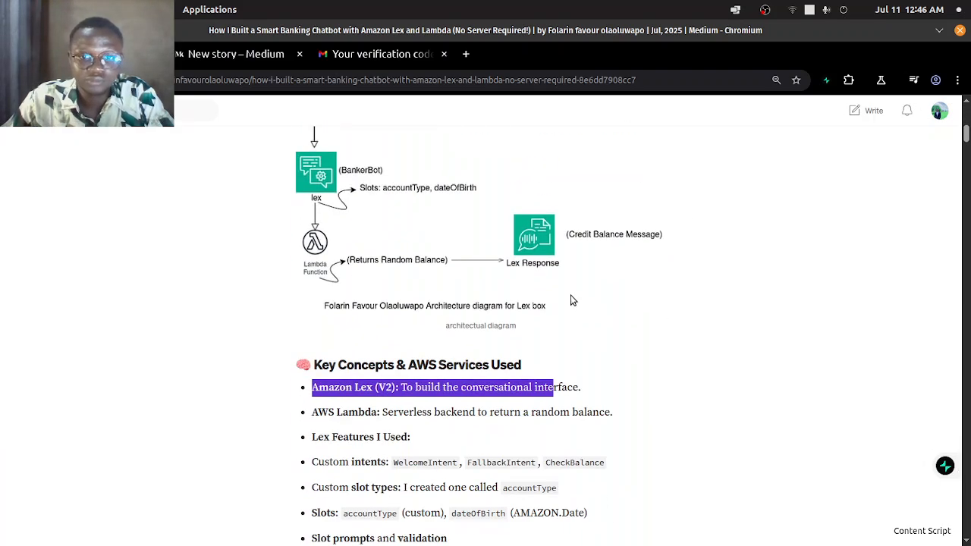
scroll(455, 338, down, 1)
click(611, 371)
scroll(544, 361, down, 8)
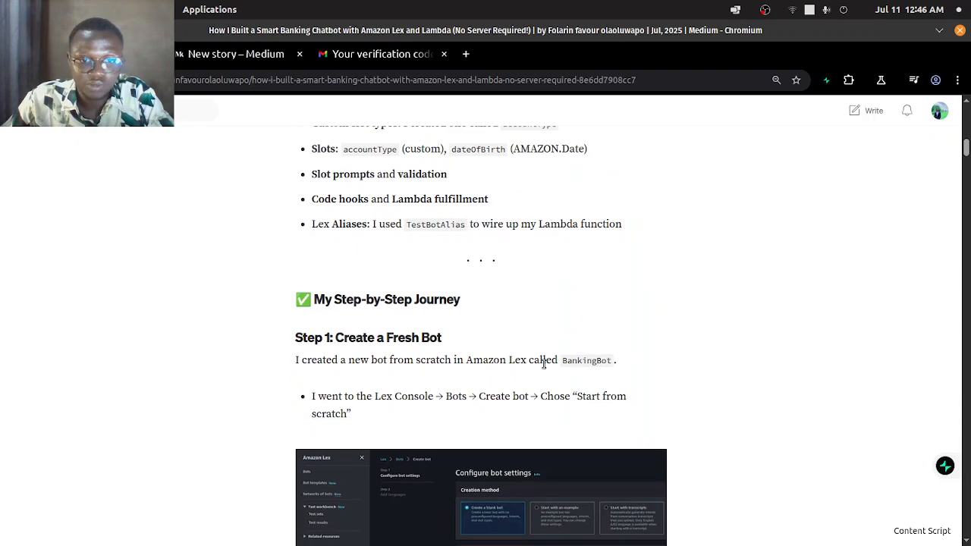
- Scroll through the article's step-by-step journey, including bot creation, fallback intent, build errors, slot types and handler code
scroll(545, 362, up, 2)
scroll(545, 362, down, 4)
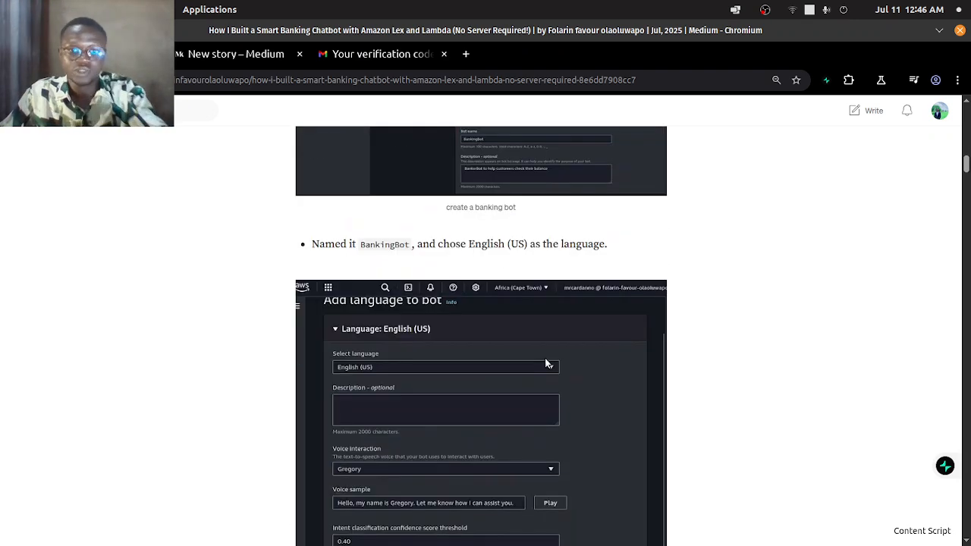
scroll(545, 362, down, 15)
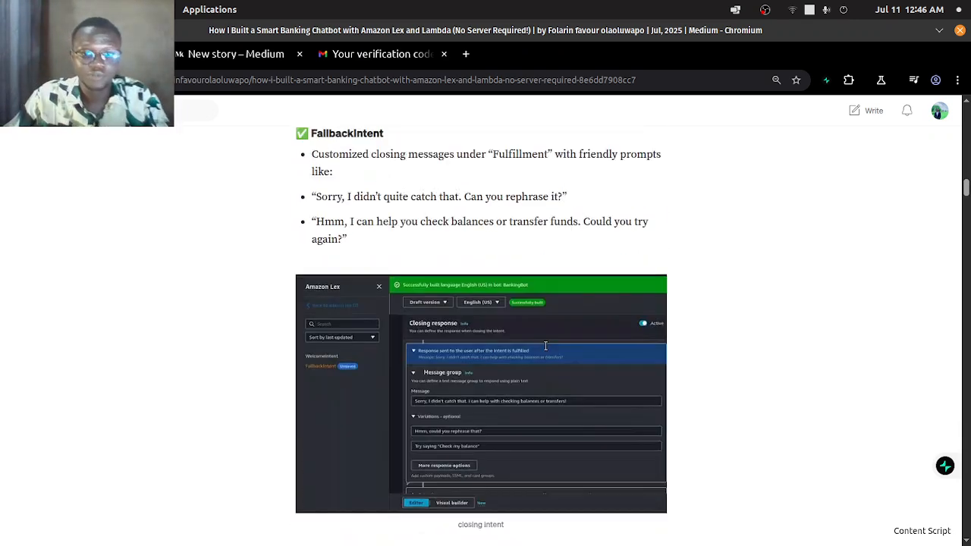
scroll(544, 343, down, 15)
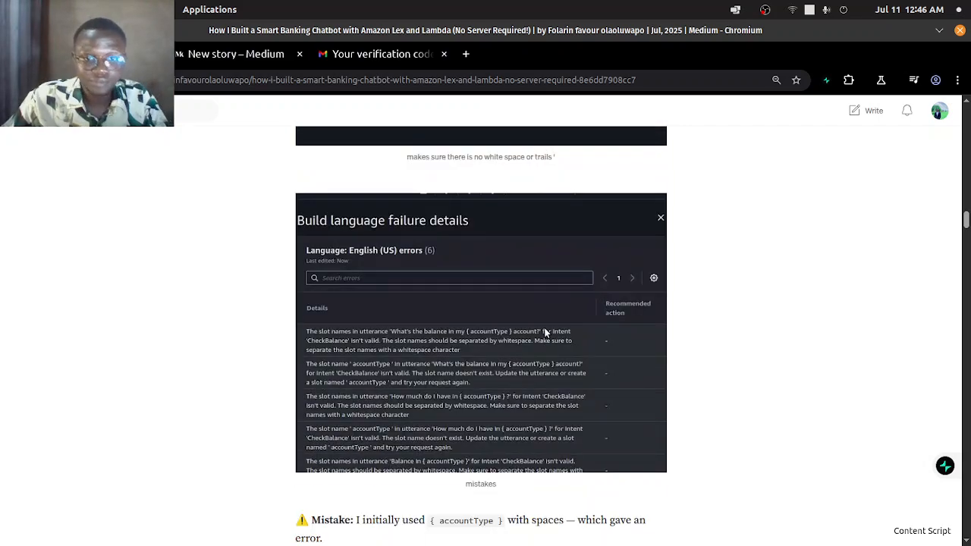
scroll(544, 327, down, 15)
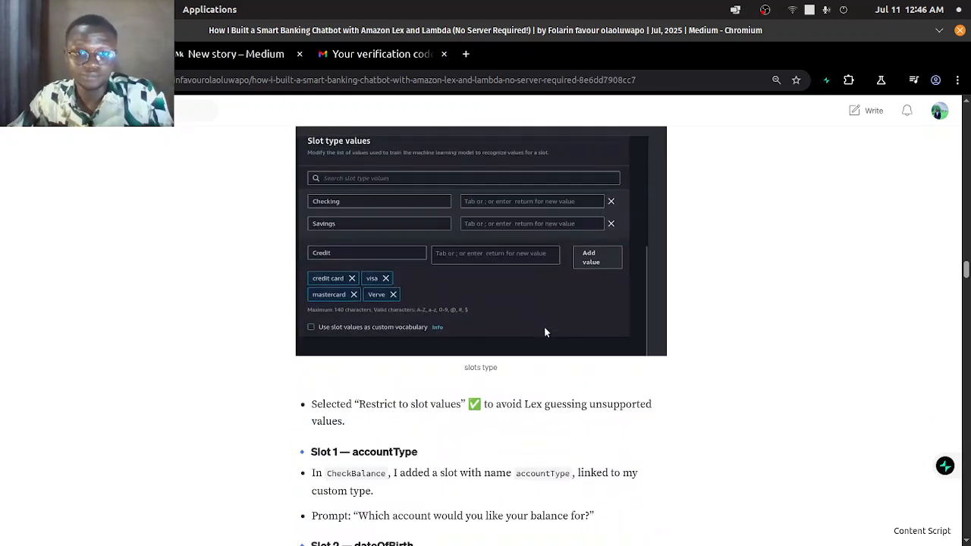
scroll(953, 333, up, 5)
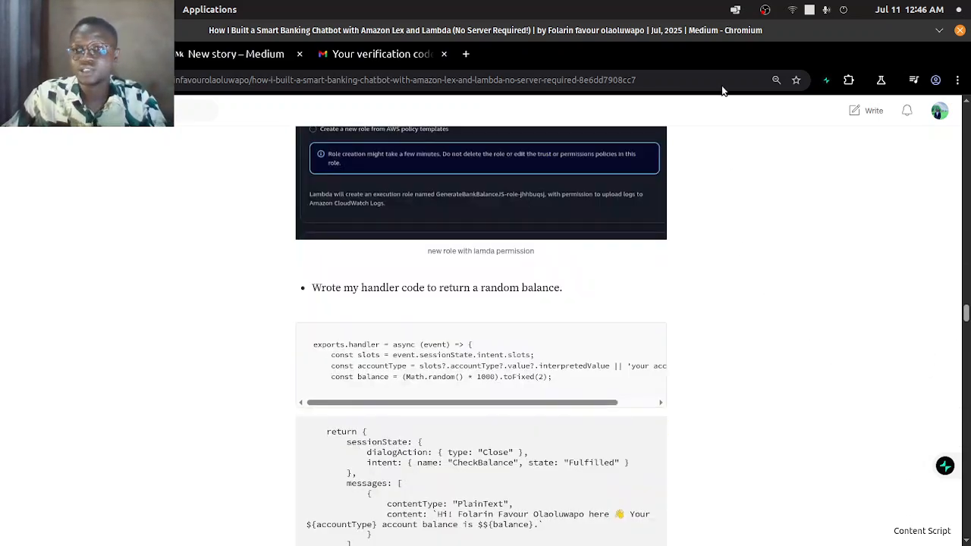
click(766, 11)
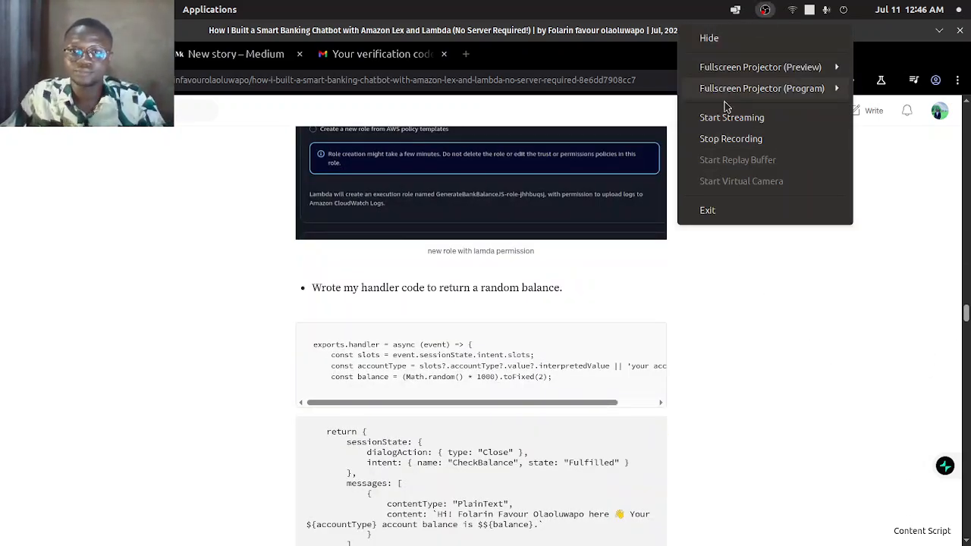